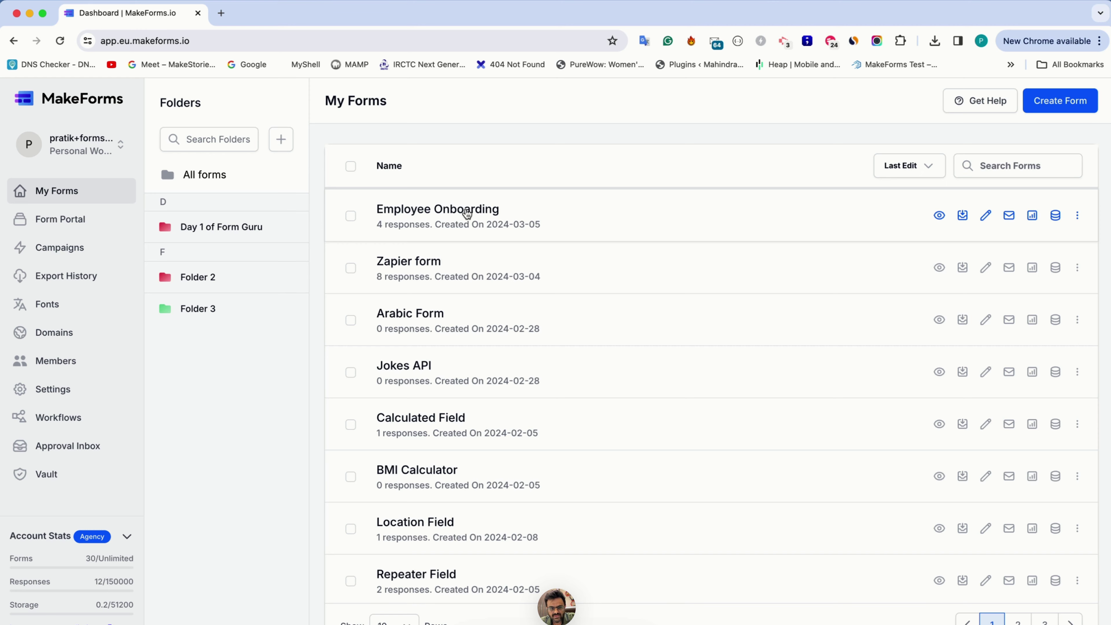
Open the Employee Onboarding form for editing and enable its One at a time setting.
left_click(468, 214)
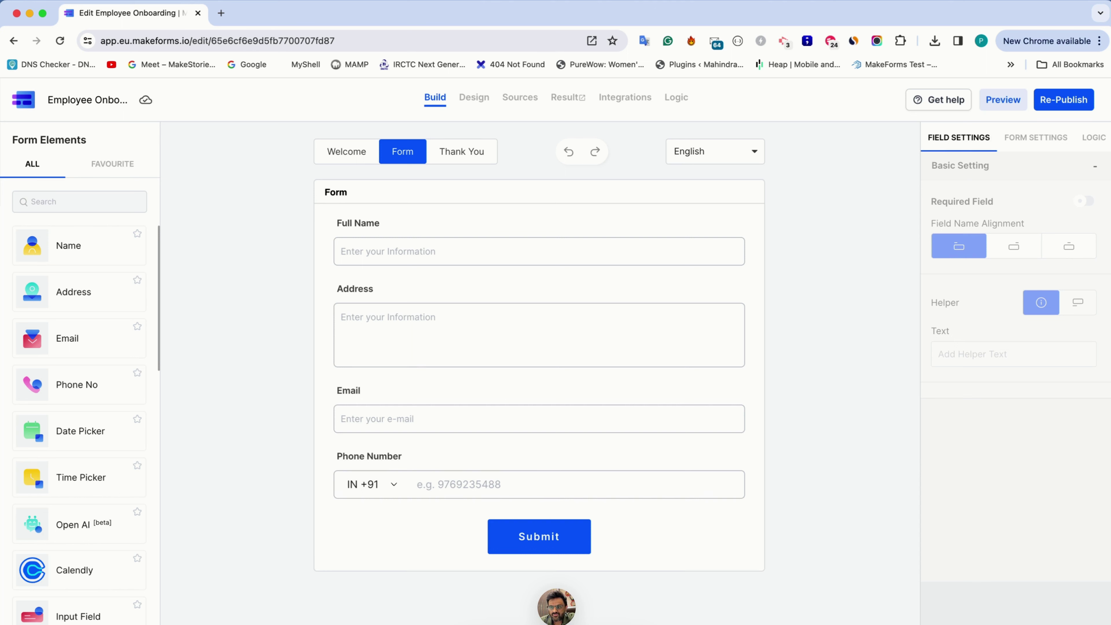
left_click(1050, 147)
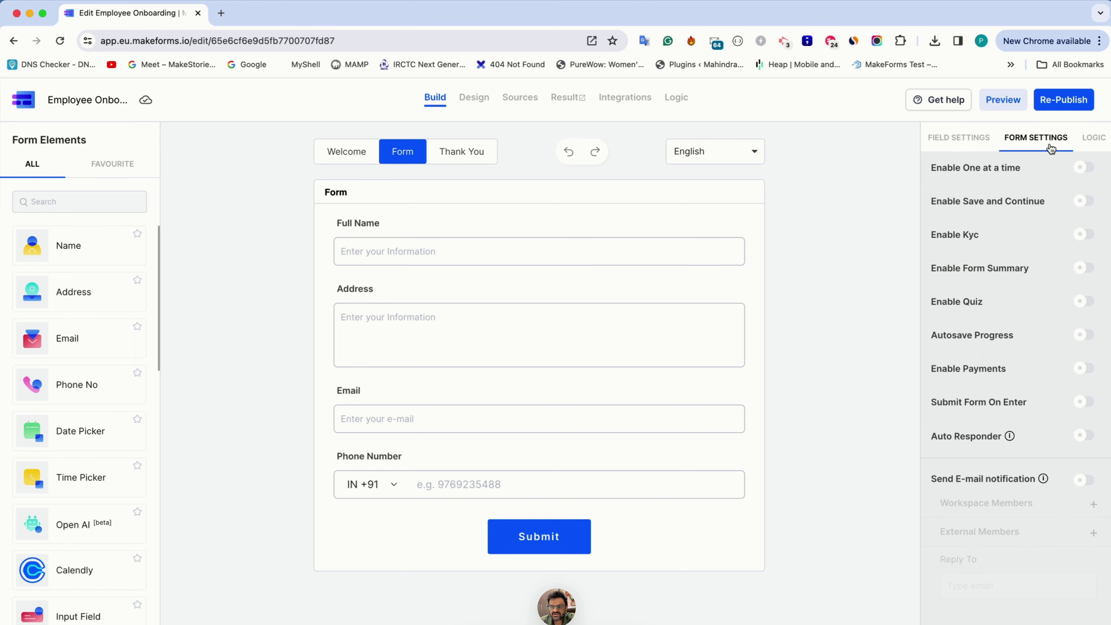
left_click(1083, 169)
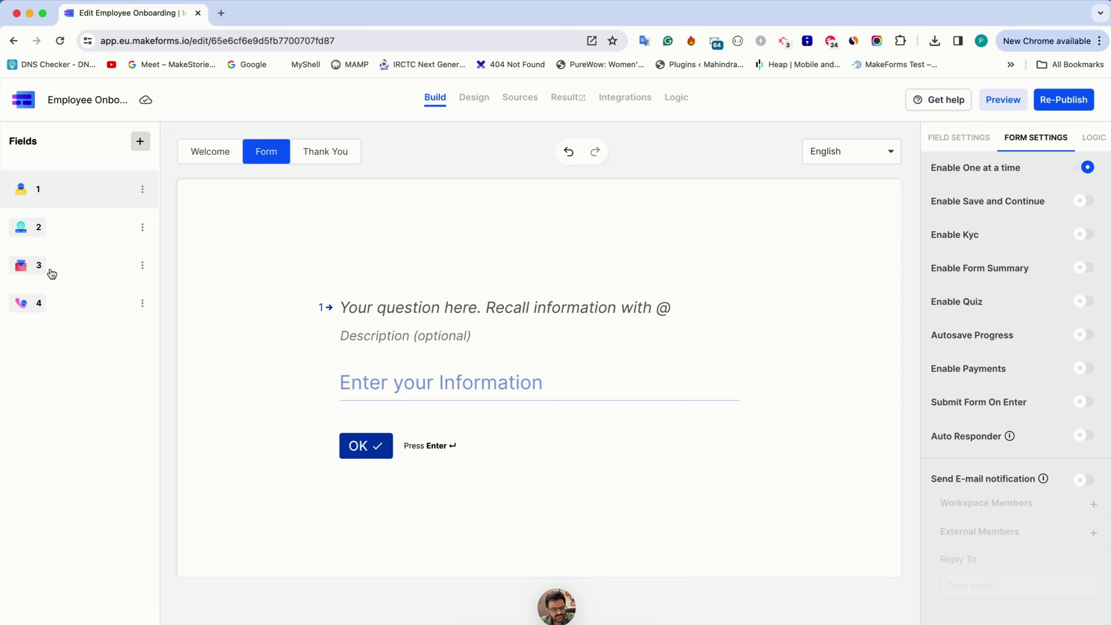
Add another Name field by searching the form elements for "Name", and delete the extra Name field.
left_click(140, 146)
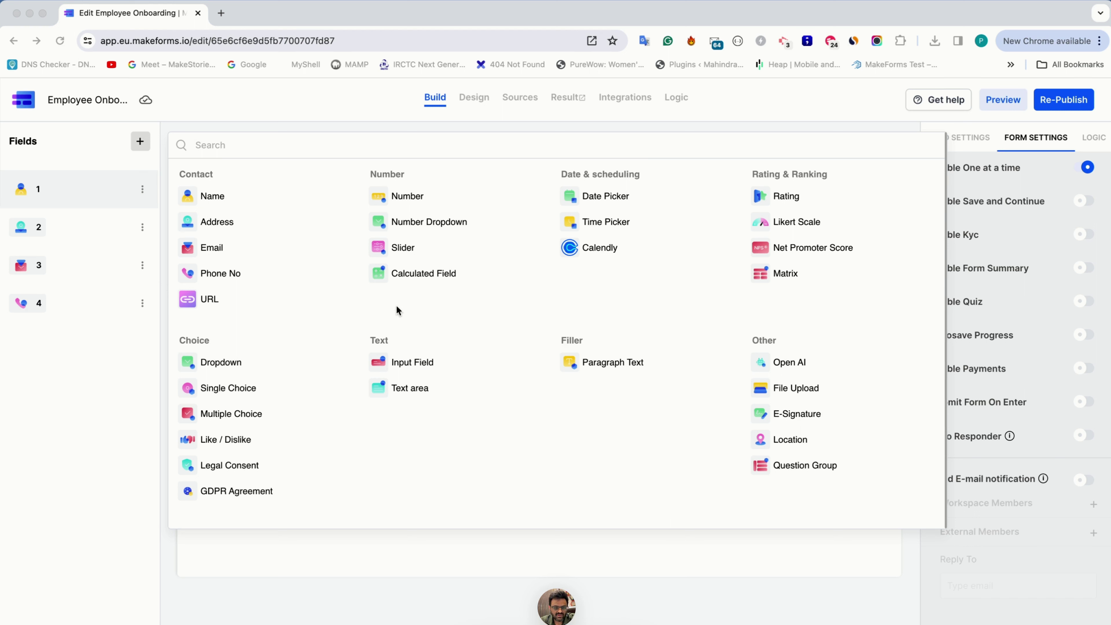
left_click(286, 148)
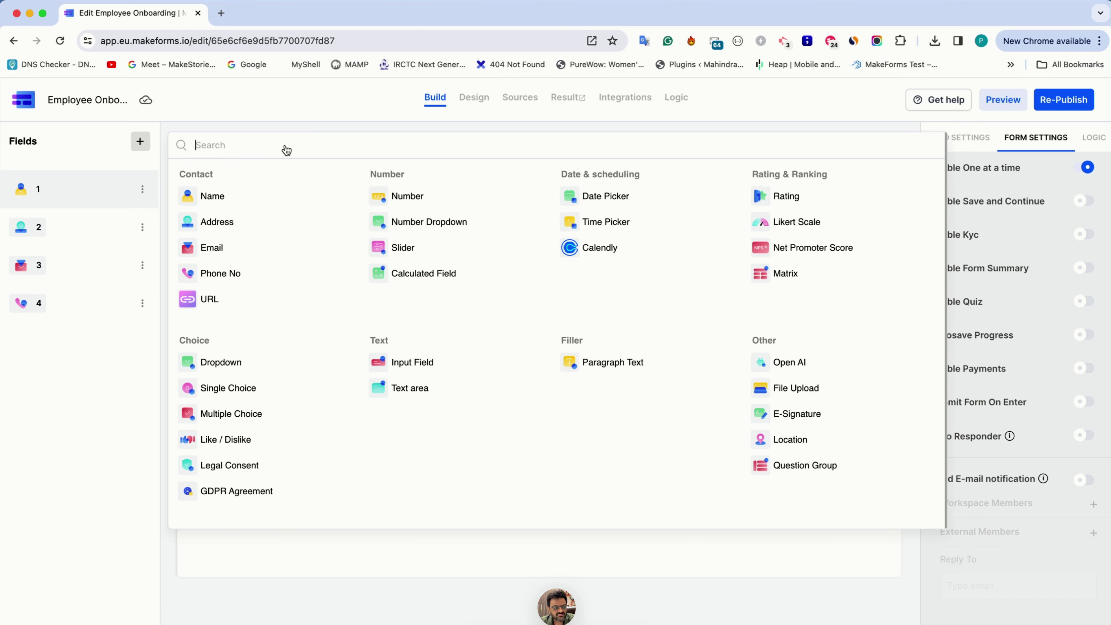
type("Name")
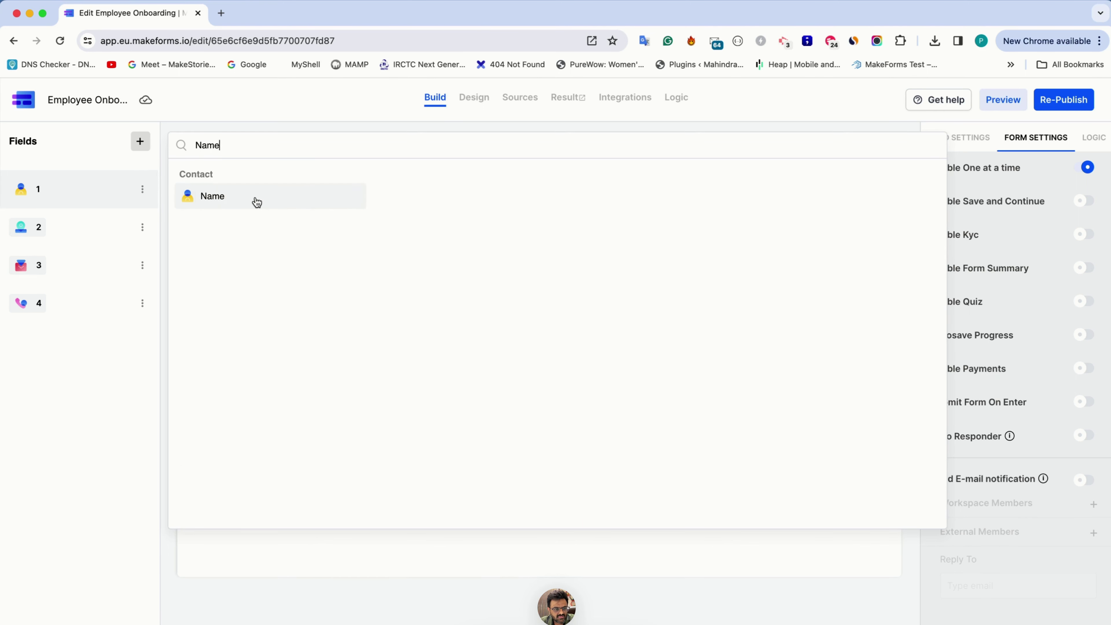
left_click(256, 202)
left_click(142, 191)
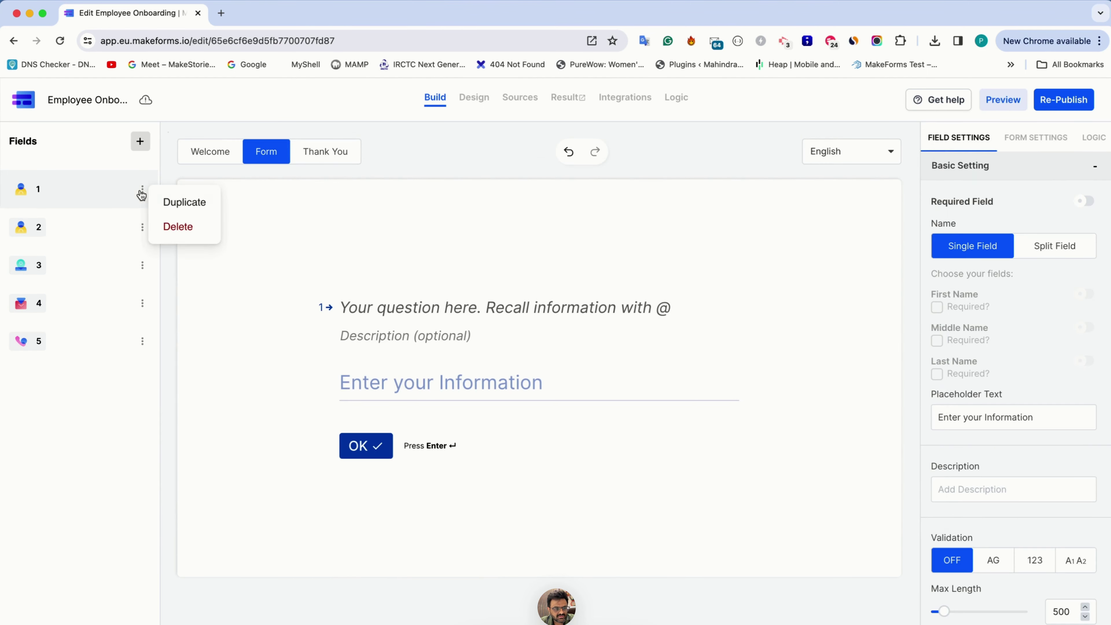
left_click(172, 226)
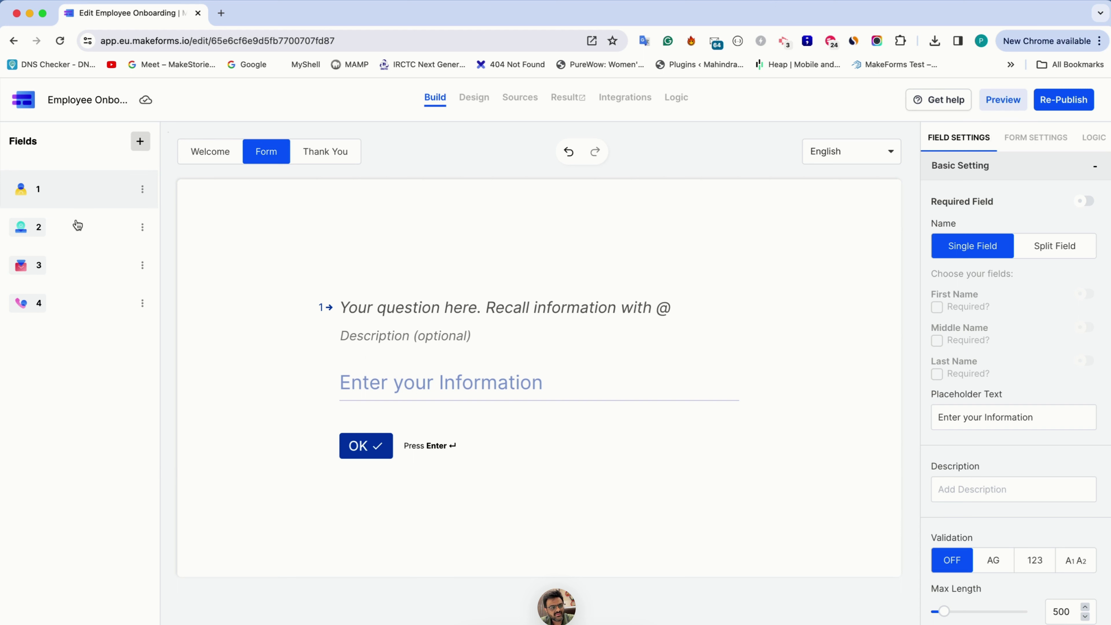
Reorder the form fields as Name, Address, Phone No and Email.
mouse_move(74, 224)
left_mouse_down()
mouse_move(77, 194)
mouse_move(64, 305)
mouse_move(64, 181)
mouse_move(61, 227)
left_mouse_up()
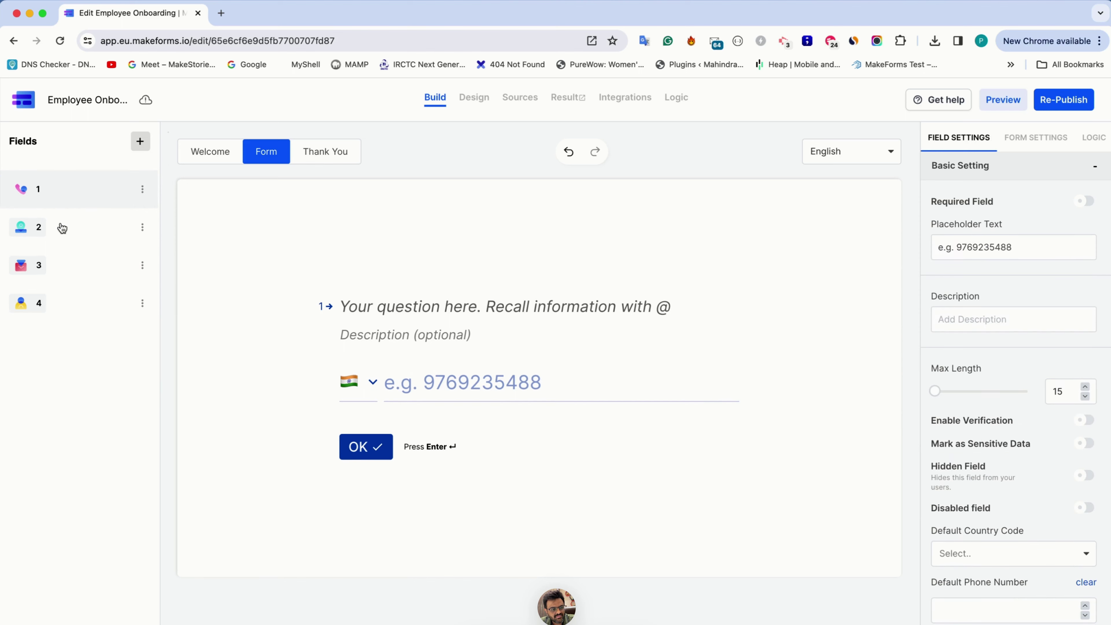
left_click(61, 184)
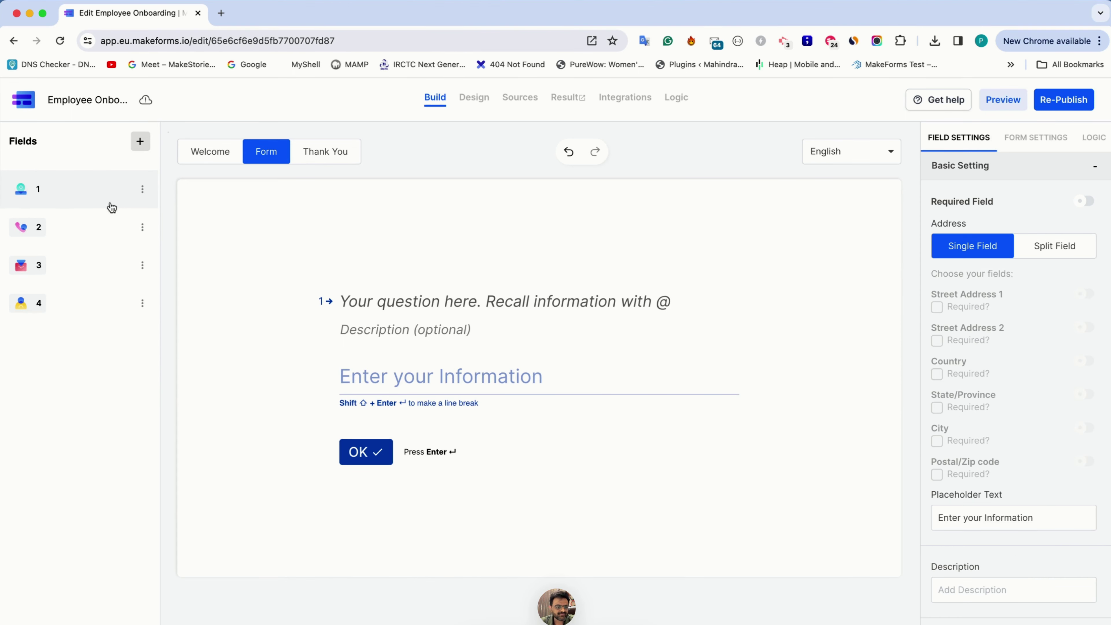
left_click(92, 241)
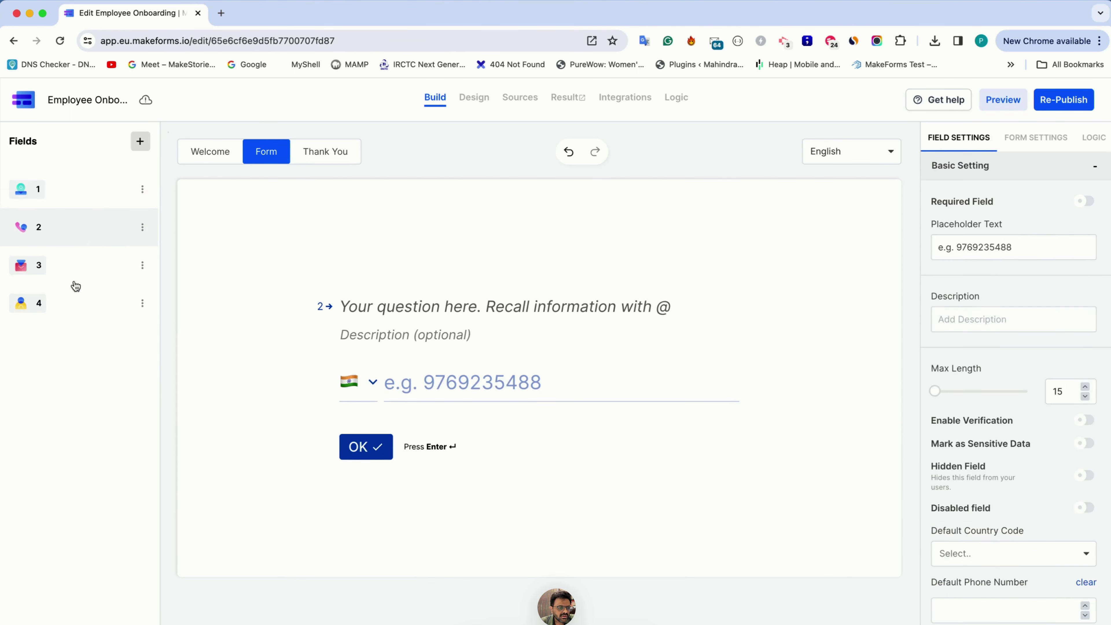
left_click_drag(75, 286, 77, 197)
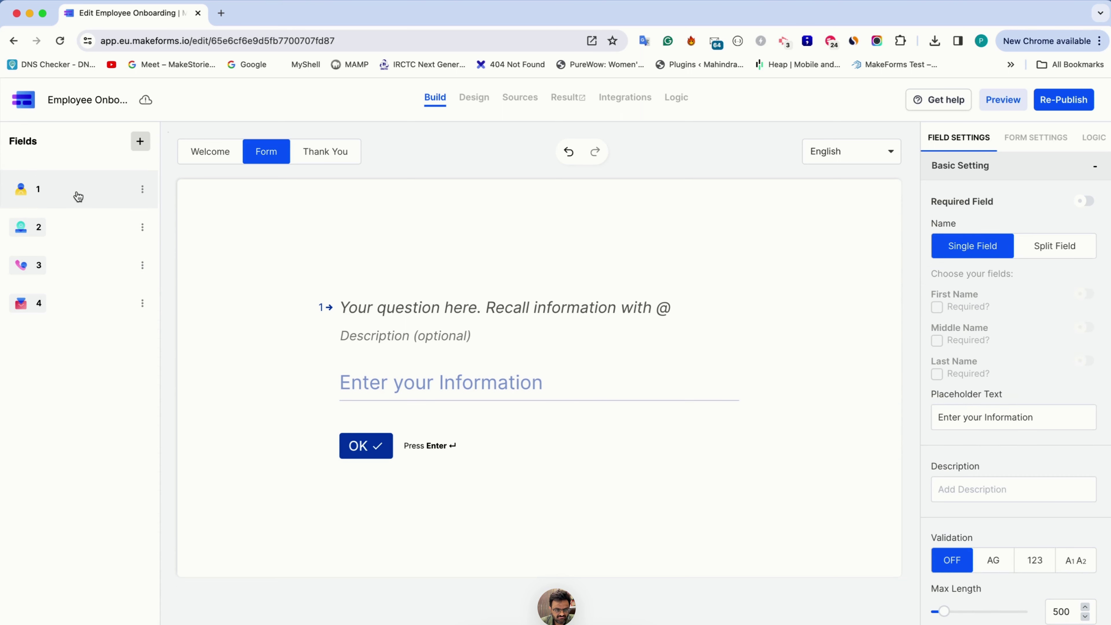
Turn on the Welcome screen and look over the elements that can be added to it.
left_click(198, 153)
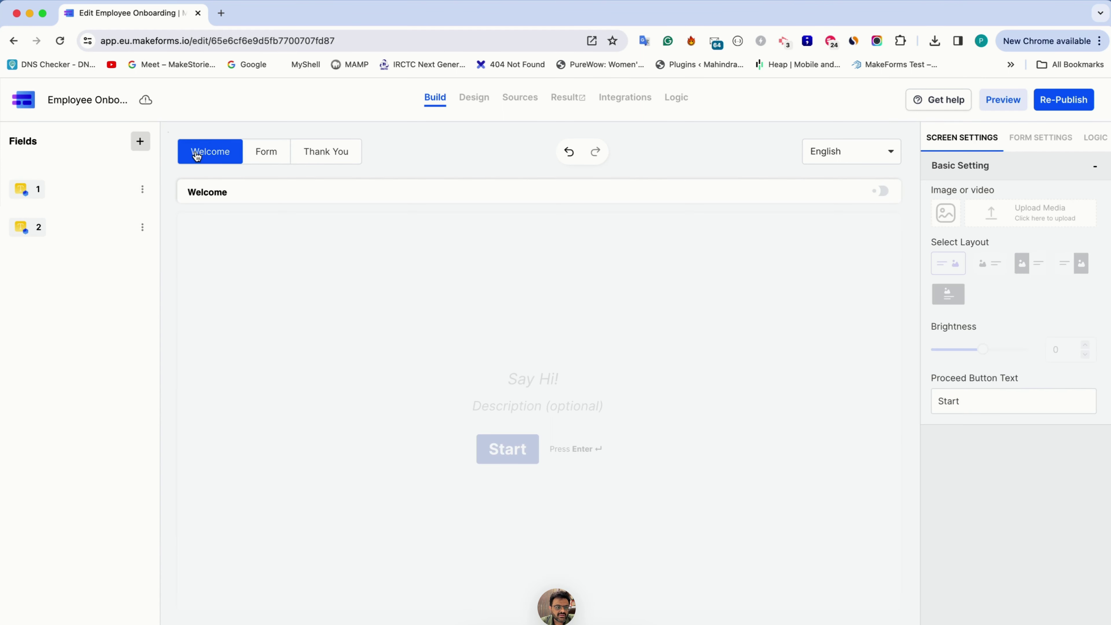
left_click(880, 193)
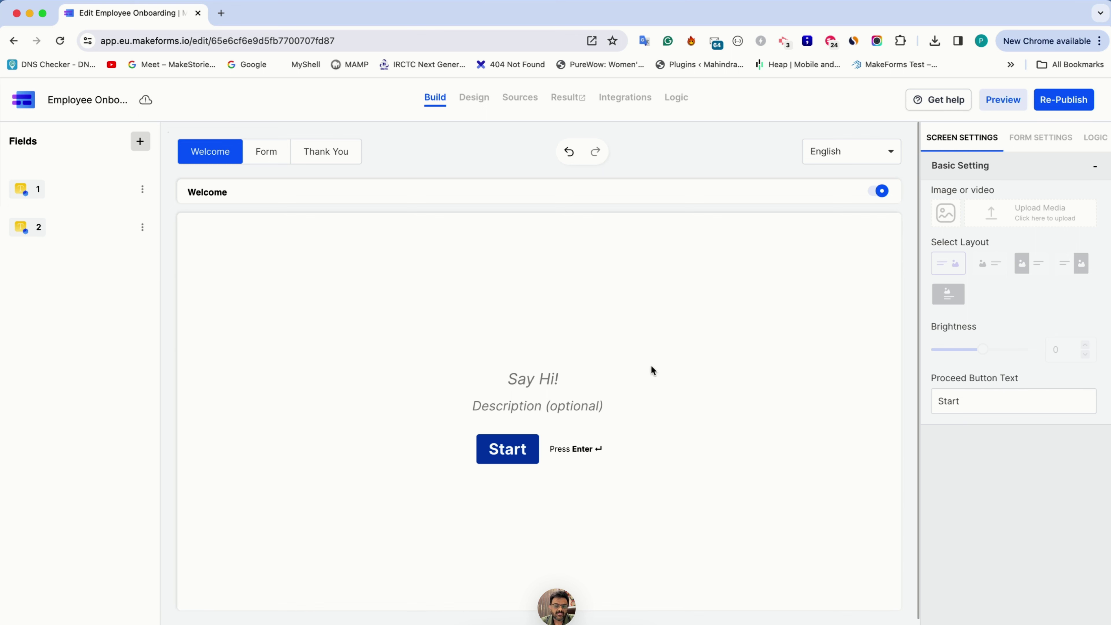
left_click(139, 144)
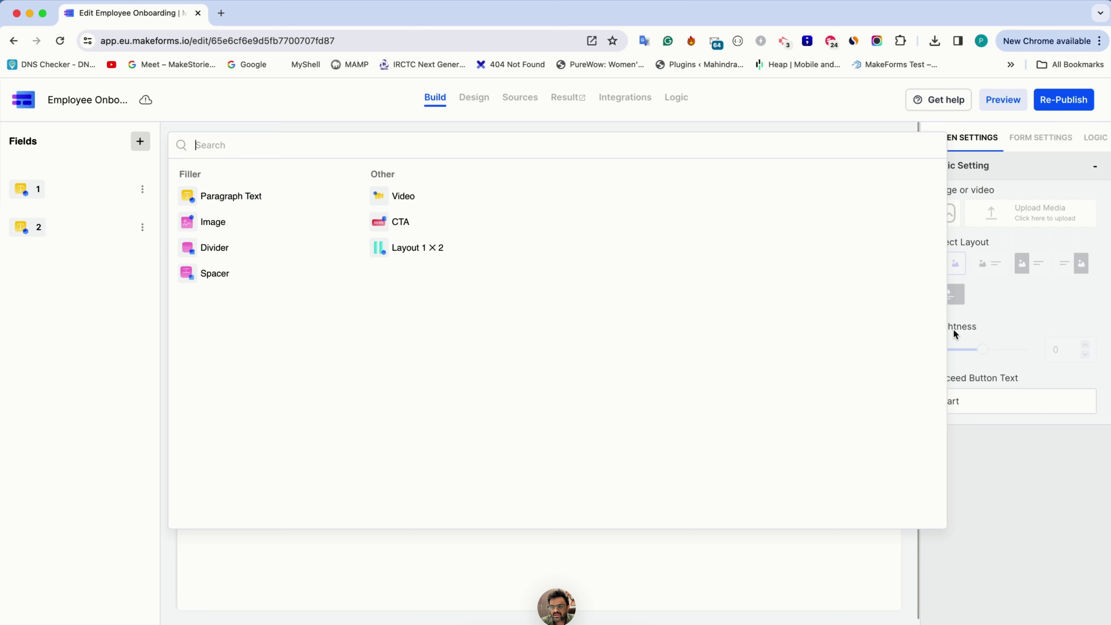
left_click(1000, 334)
Search the media gallery's stock images for "person shaking hands" to illustrate the Welcome screen.
left_click(946, 213)
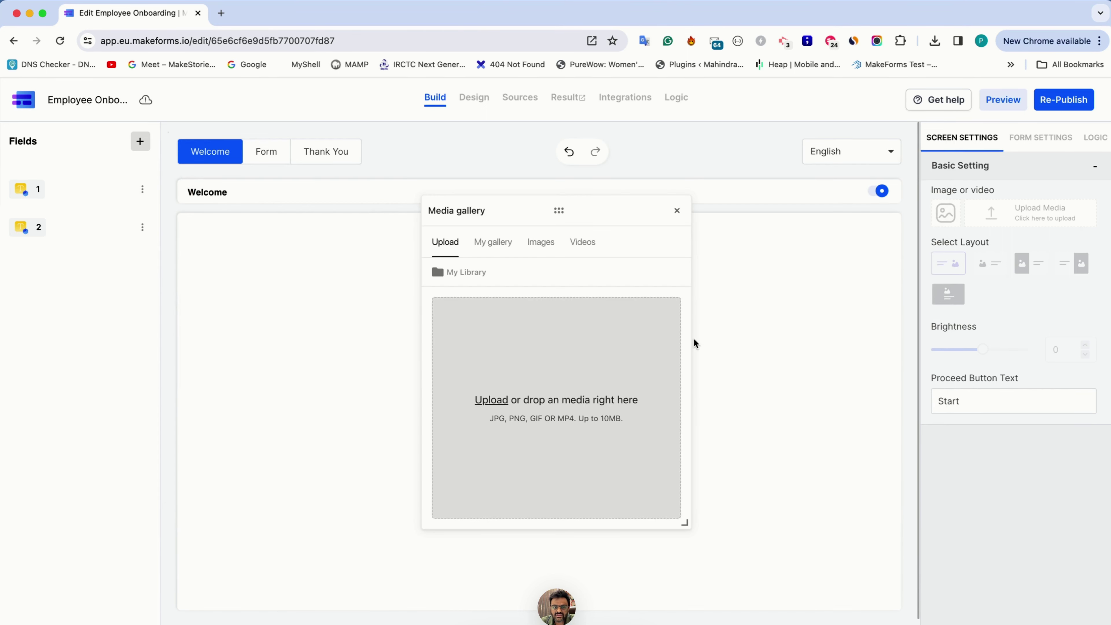
left_click(540, 243)
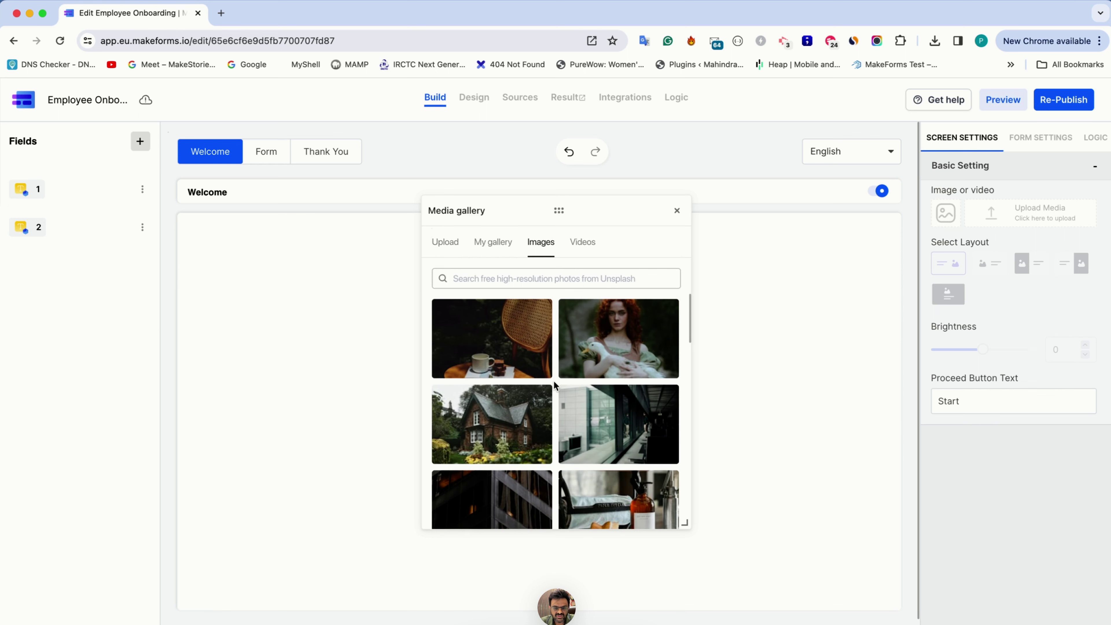
left_click(510, 278)
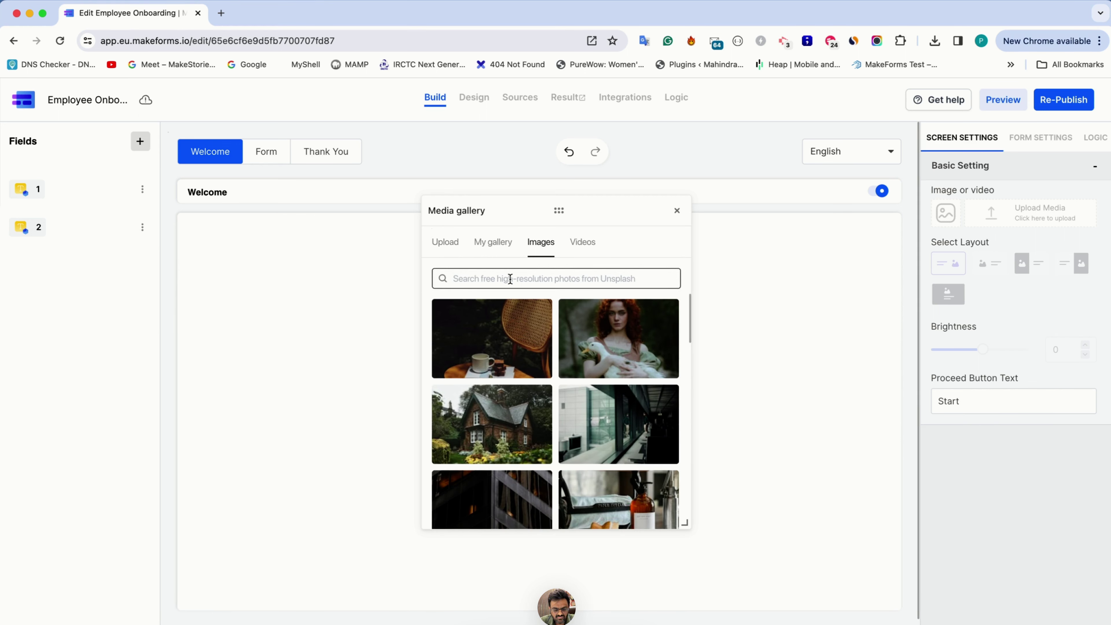
type("person")
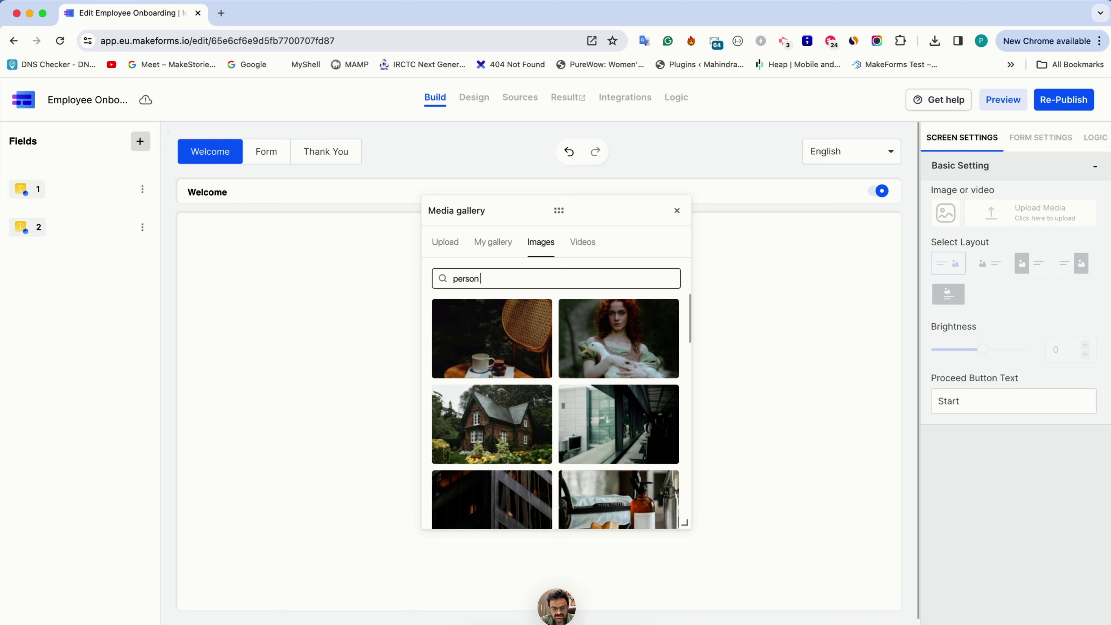
type(" shaking hands")
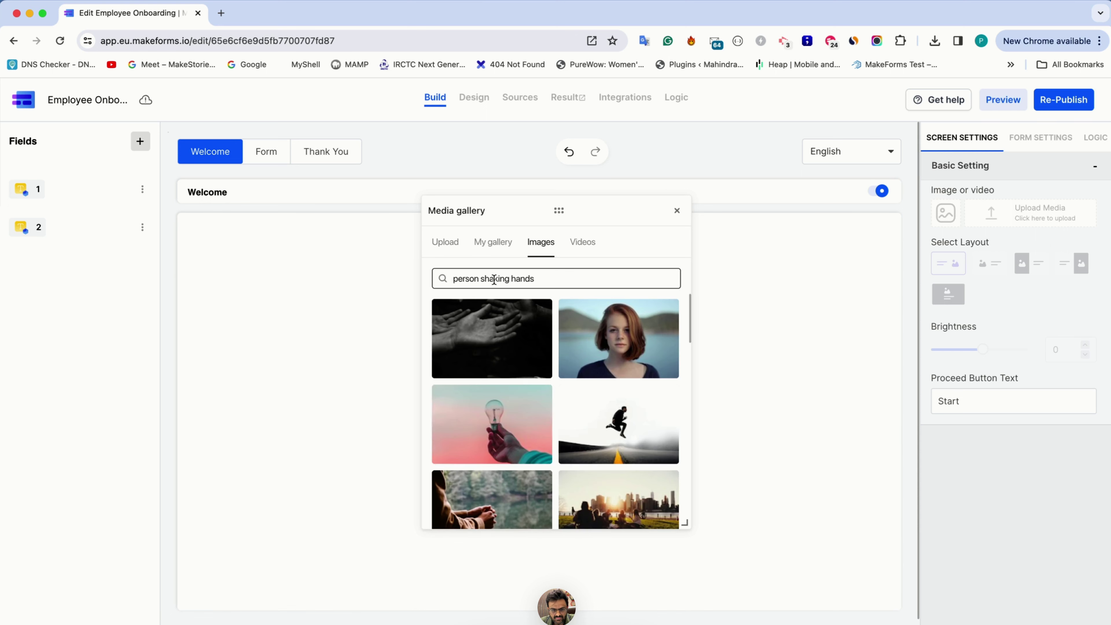
scroll(489, 333, "down", 5)
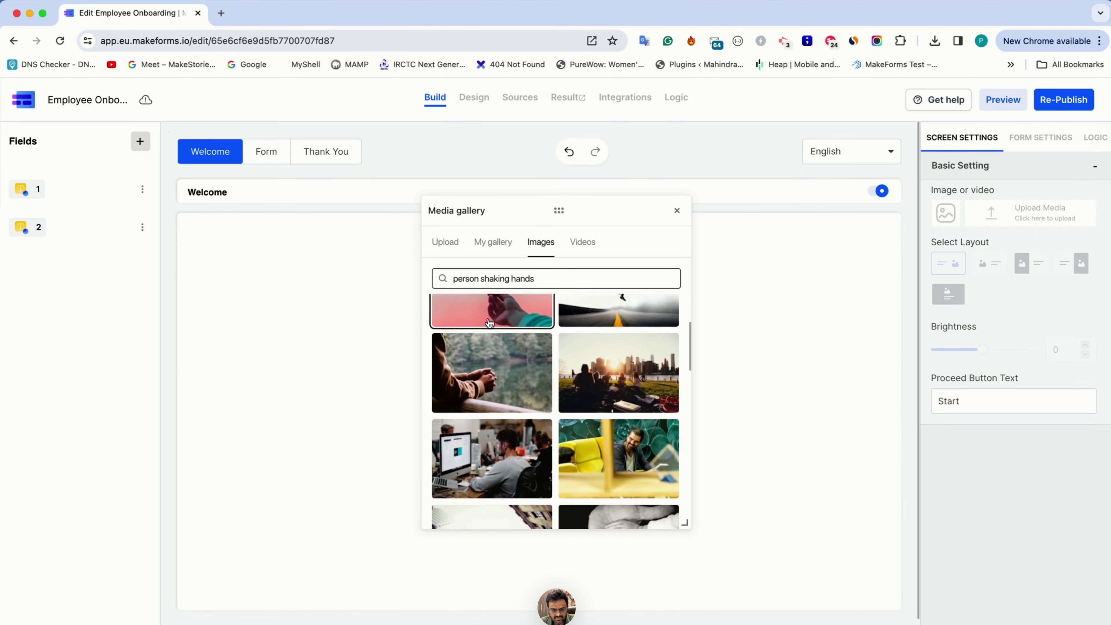
Search the stock images for "hand shake" and add the light-background handshake photo to the Welcome screen.
key("super+a")
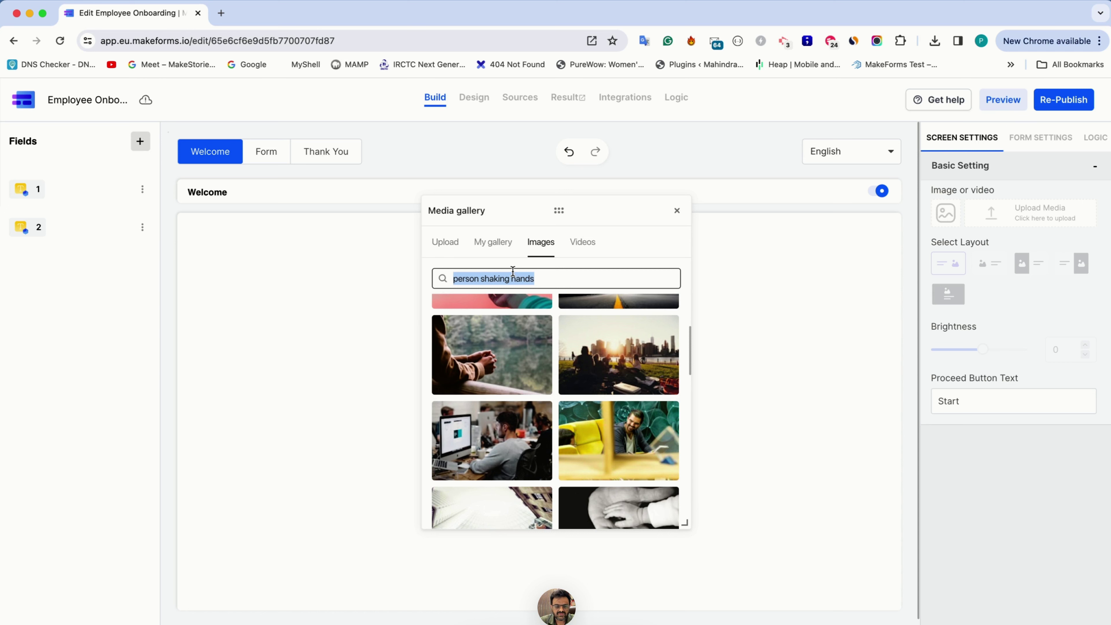
type("hand shake")
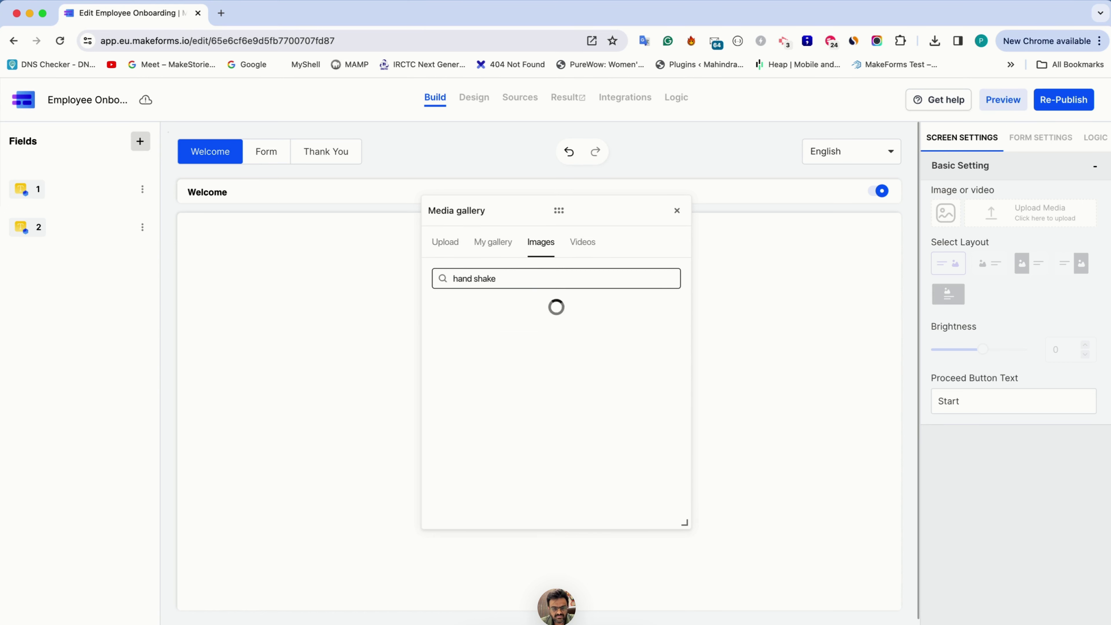
left_click(572, 349)
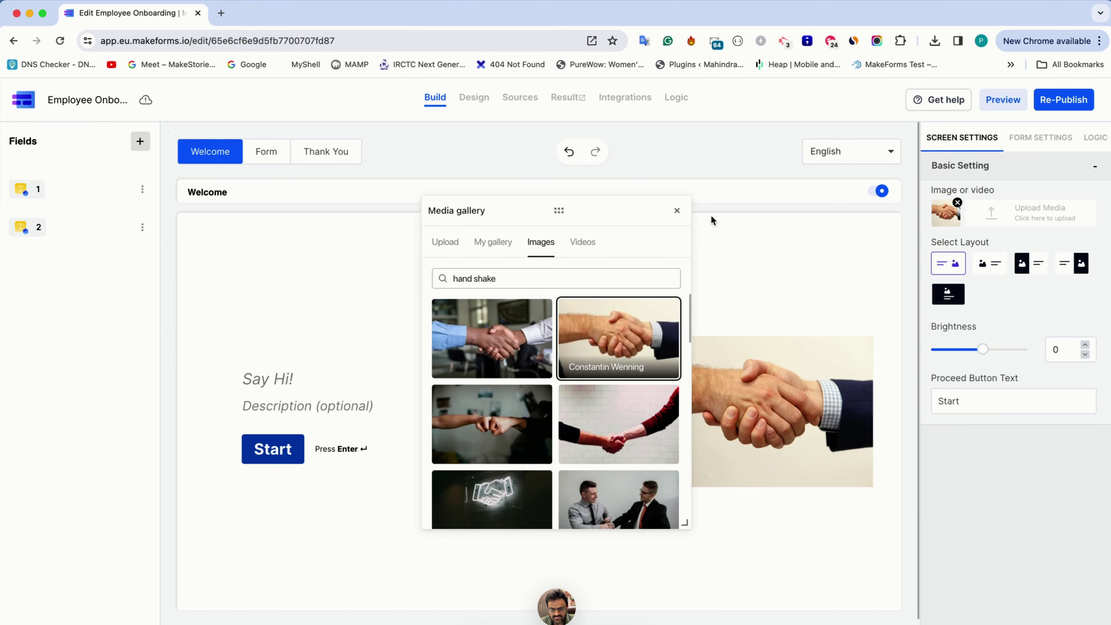
left_click(677, 211)
Try the image-first layouts and set the Welcome screen to text beside a full-height image on its right half.
left_click(991, 265)
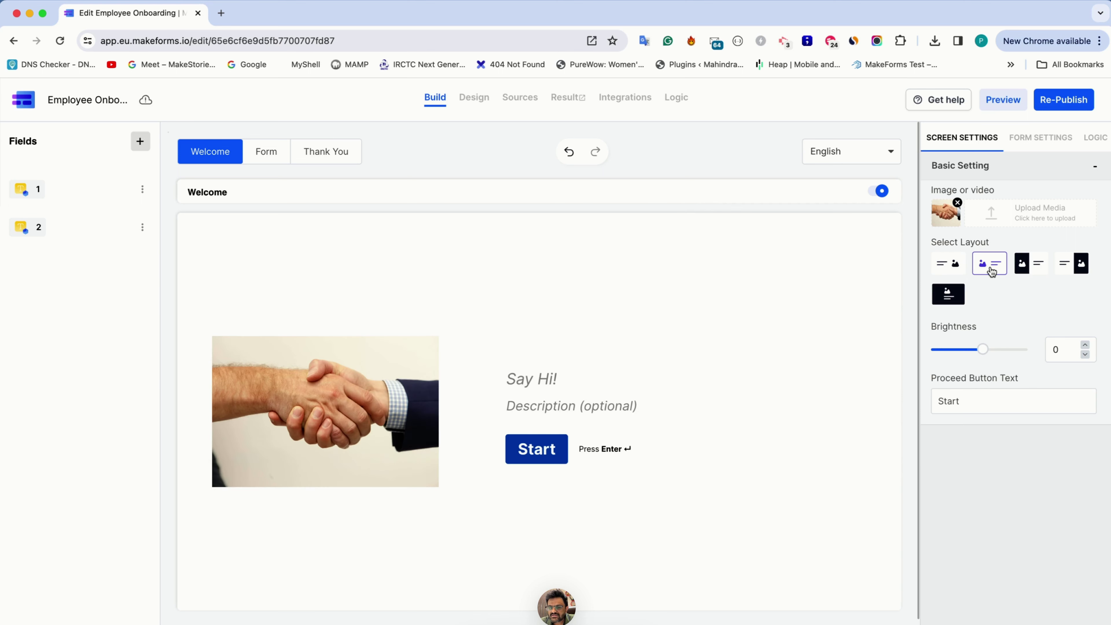
left_click(1033, 274)
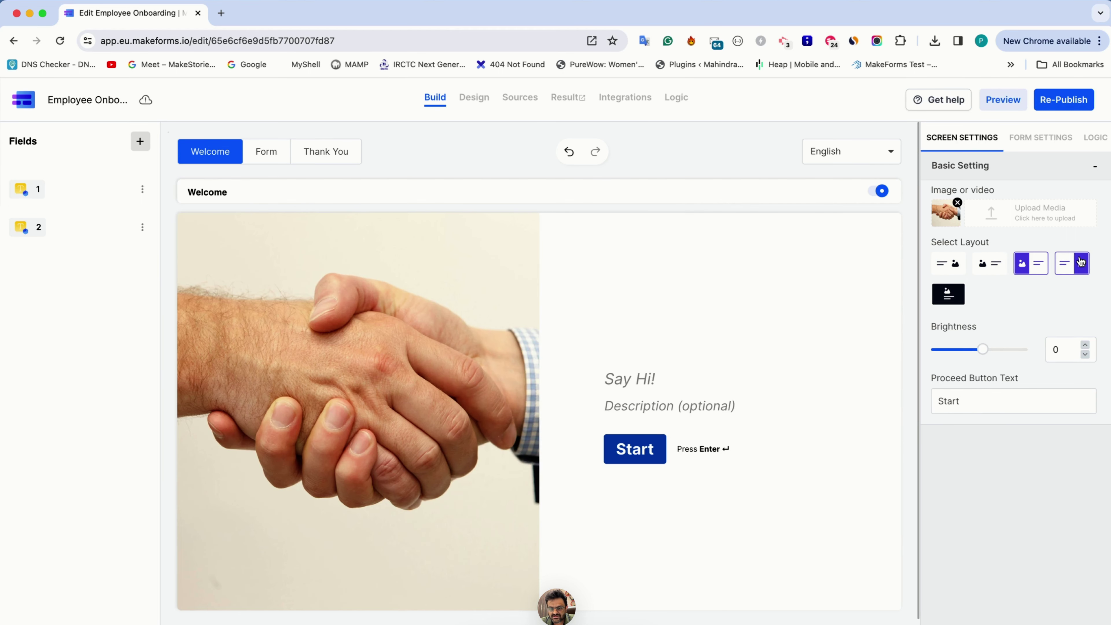
left_click(1072, 264)
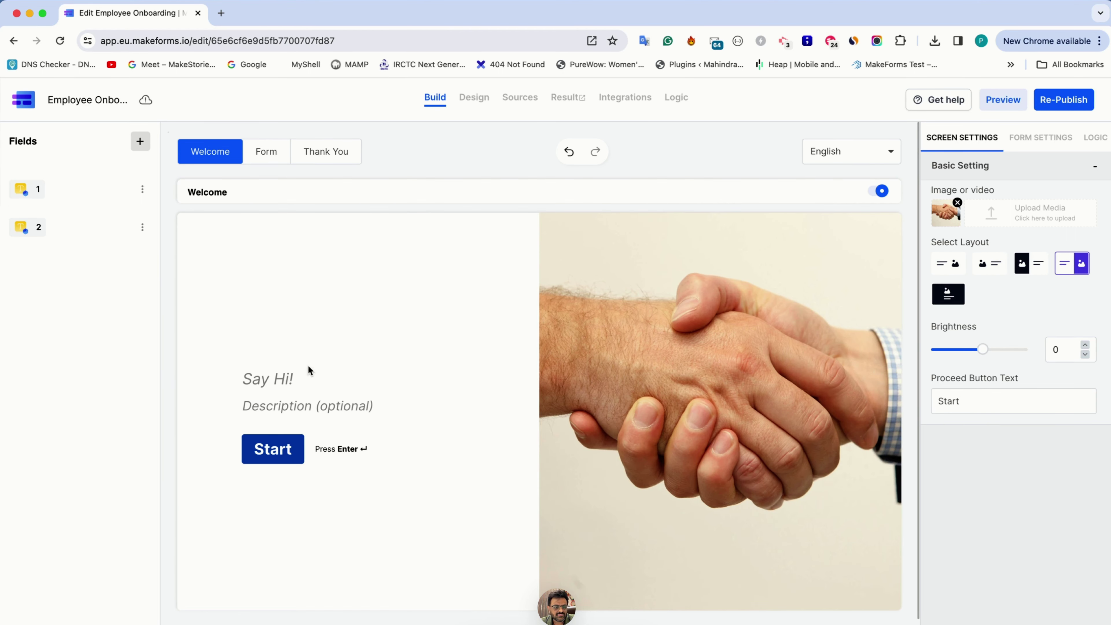
Enter "Welcome to MakeForms" as the Welcome screen's title.
left_click(300, 379)
type("W")
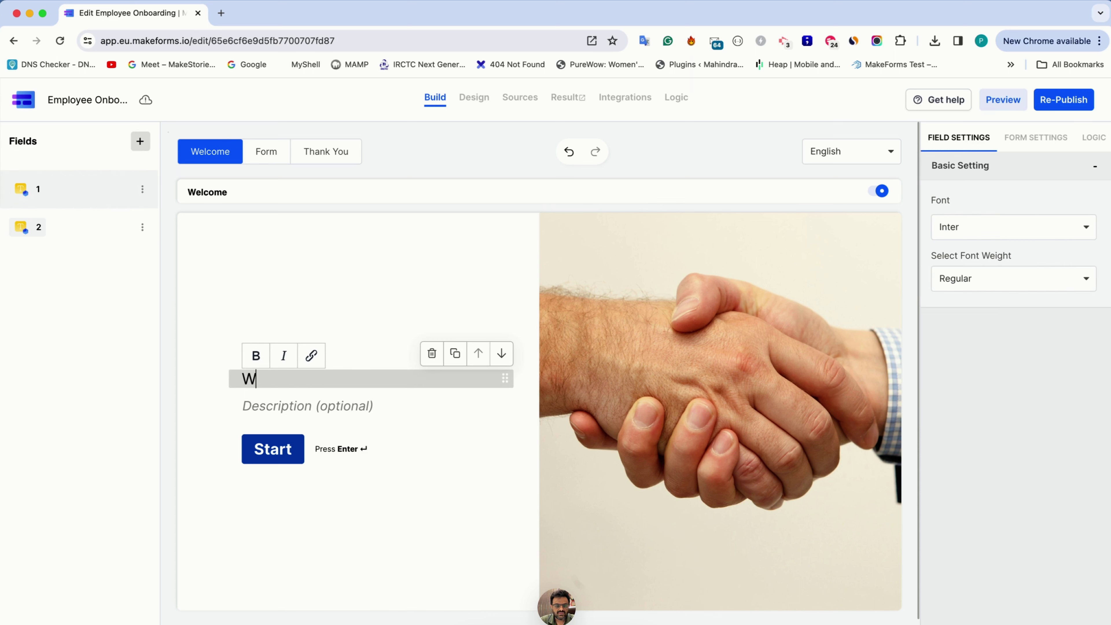
type("elcome to MakeForms")
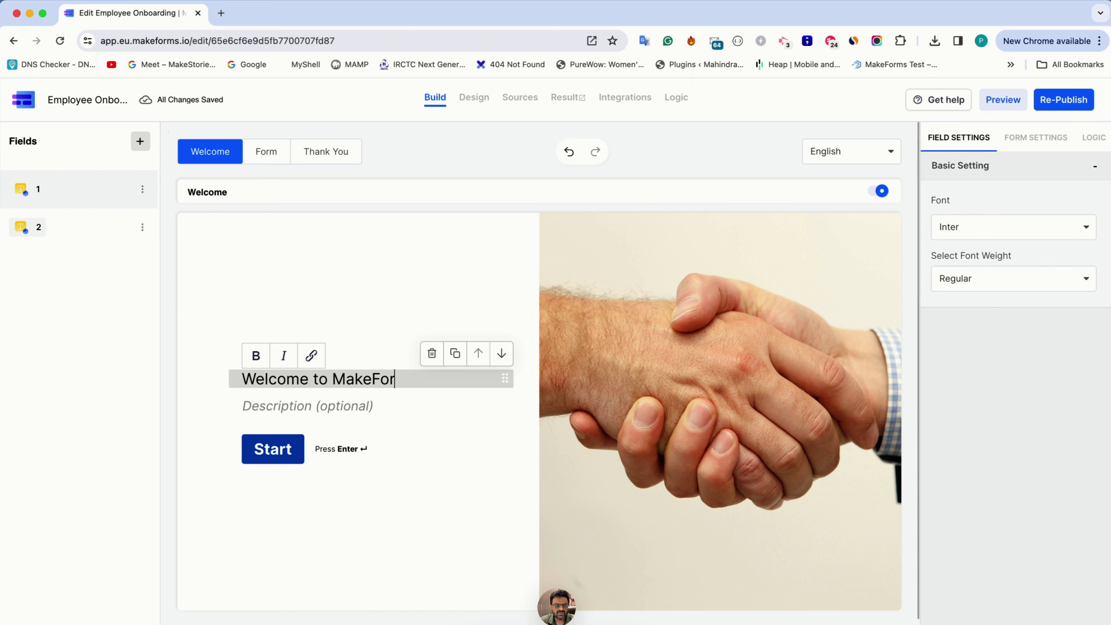
Enter "Please fill this form to get your onboarding started" as the Welcome screen's description.
left_click(265, 408)
type("Please")
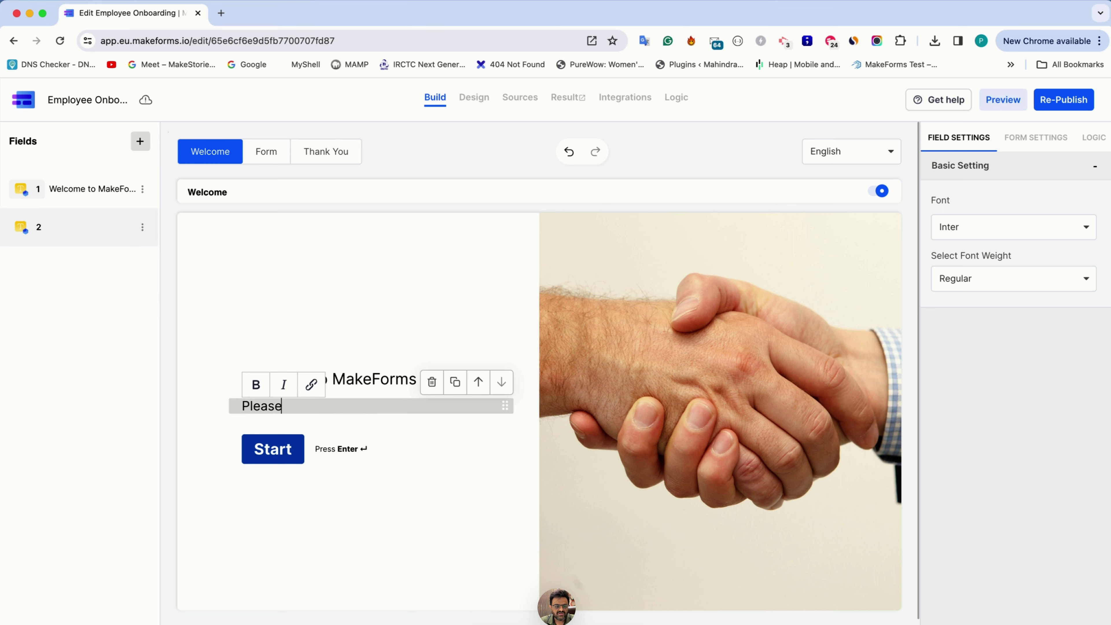
type(" fill this form to ")
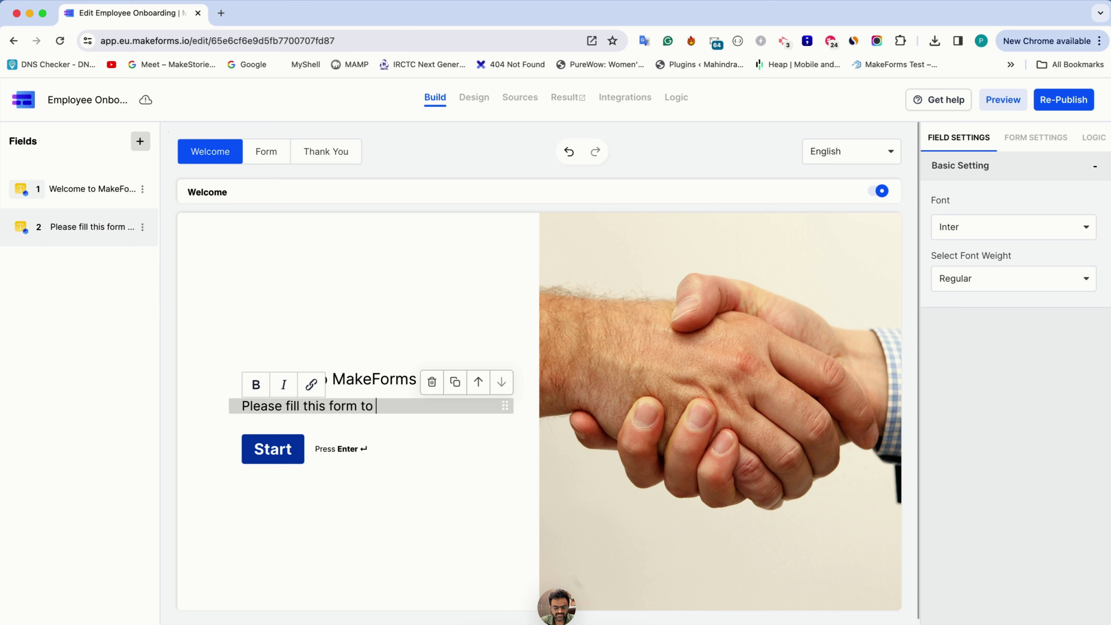
type("get your")
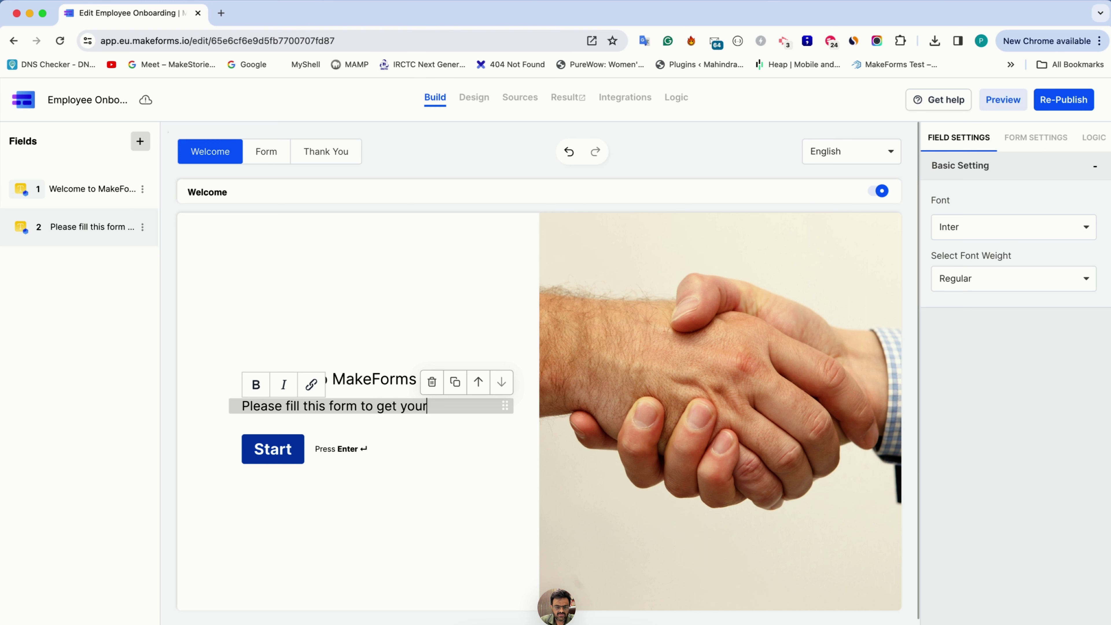
type(" onboarding started")
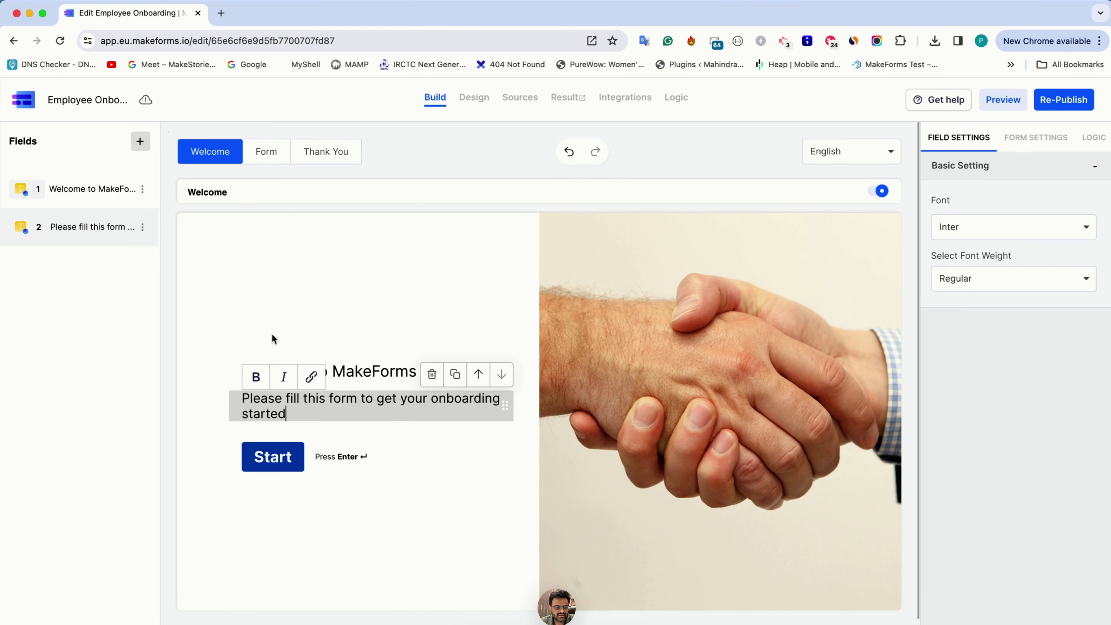
left_click(291, 346)
Make "Welcome" bold and "MakeForms" italic in the Welcome screen's title.
left_click(282, 373)
double_click(282, 373)
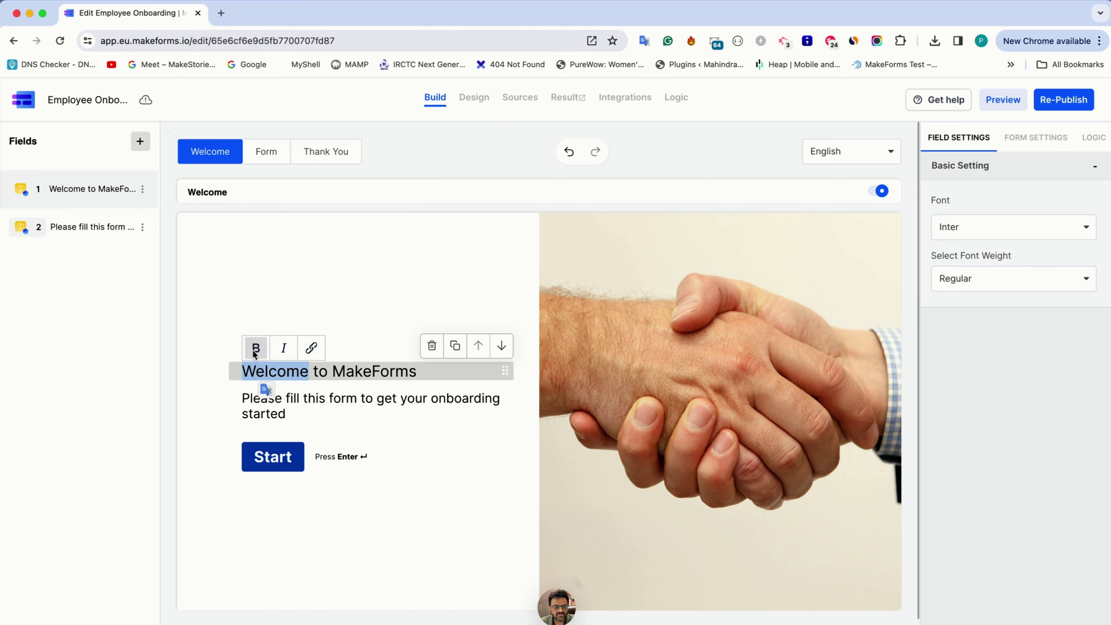
key("super+b")
double_click(339, 372)
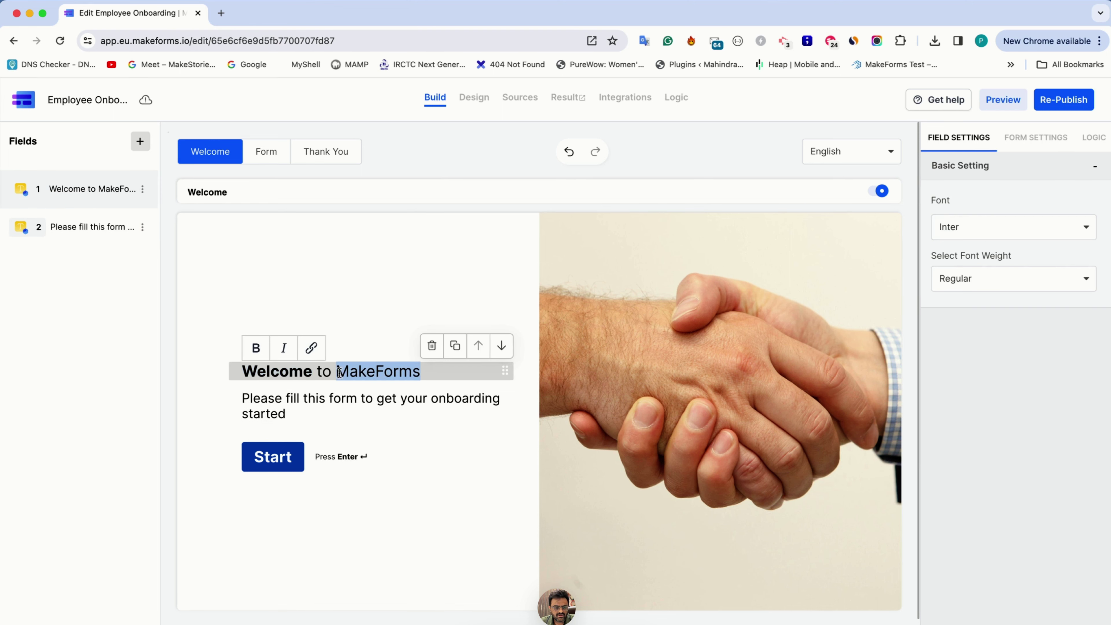
left_click(284, 347)
left_click(312, 373)
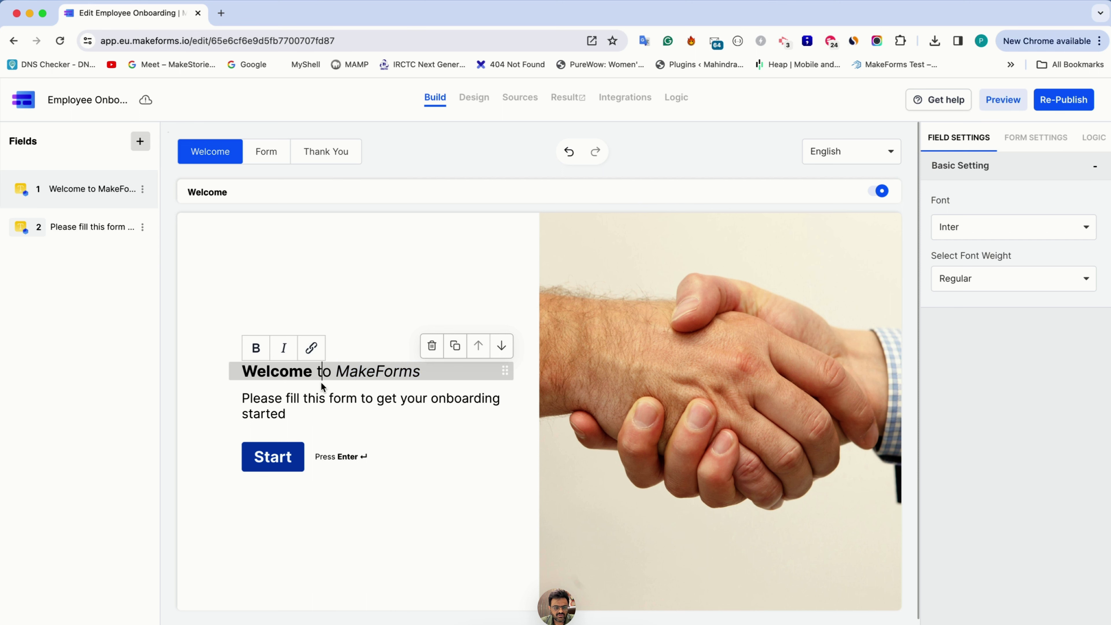
double_click(354, 371)
left_click(319, 354)
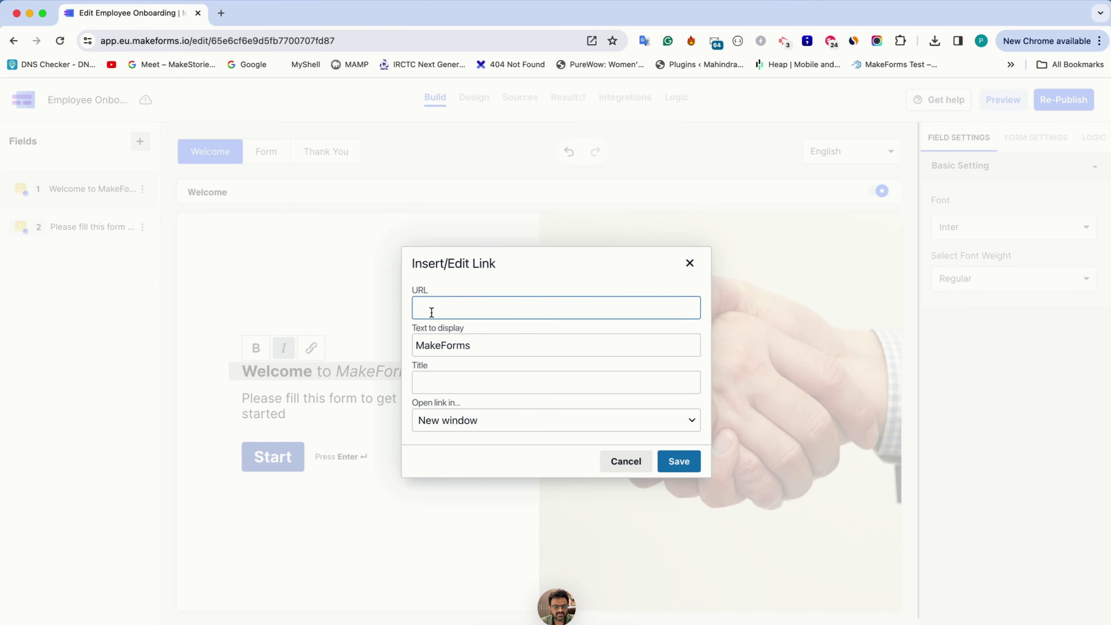
type("http")
left_click(494, 358)
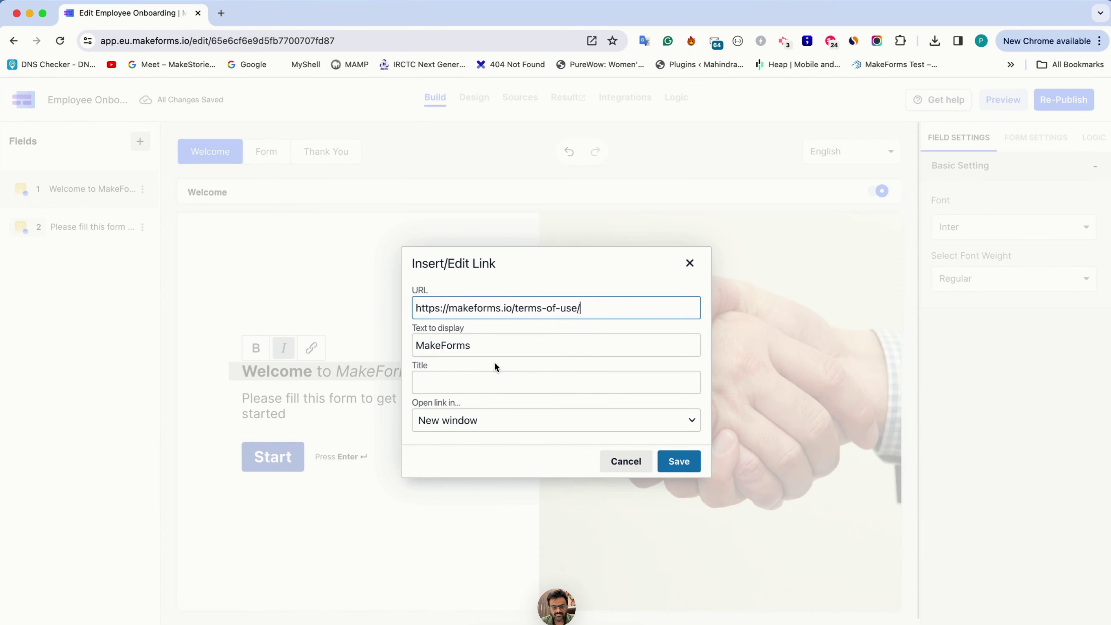
left_click_drag(514, 308, 674, 308)
key("BackSpace")
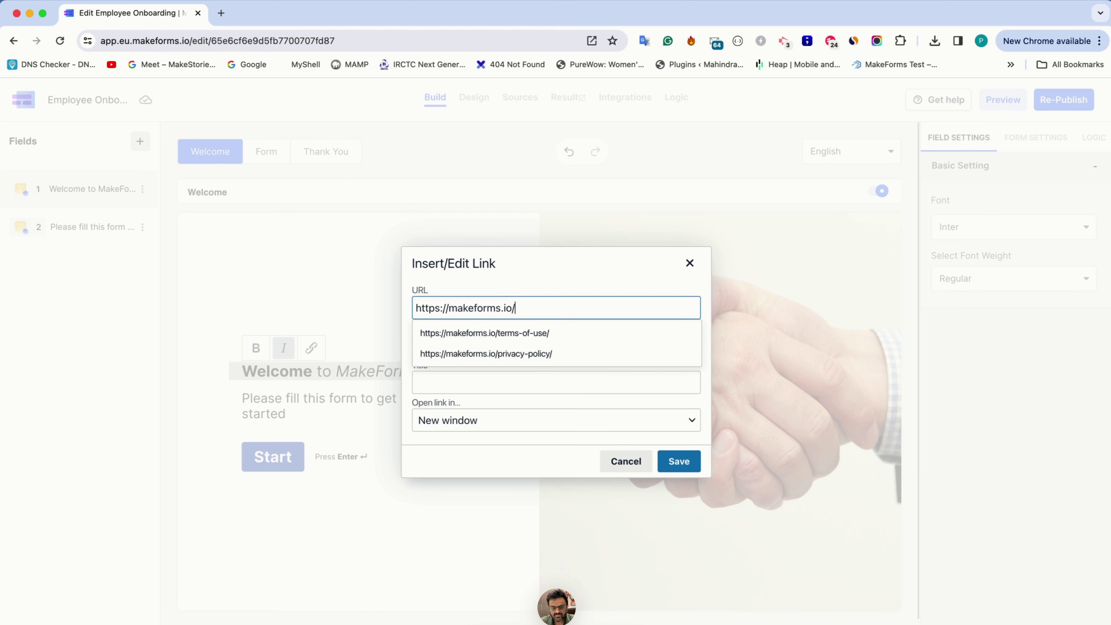
left_click(684, 465)
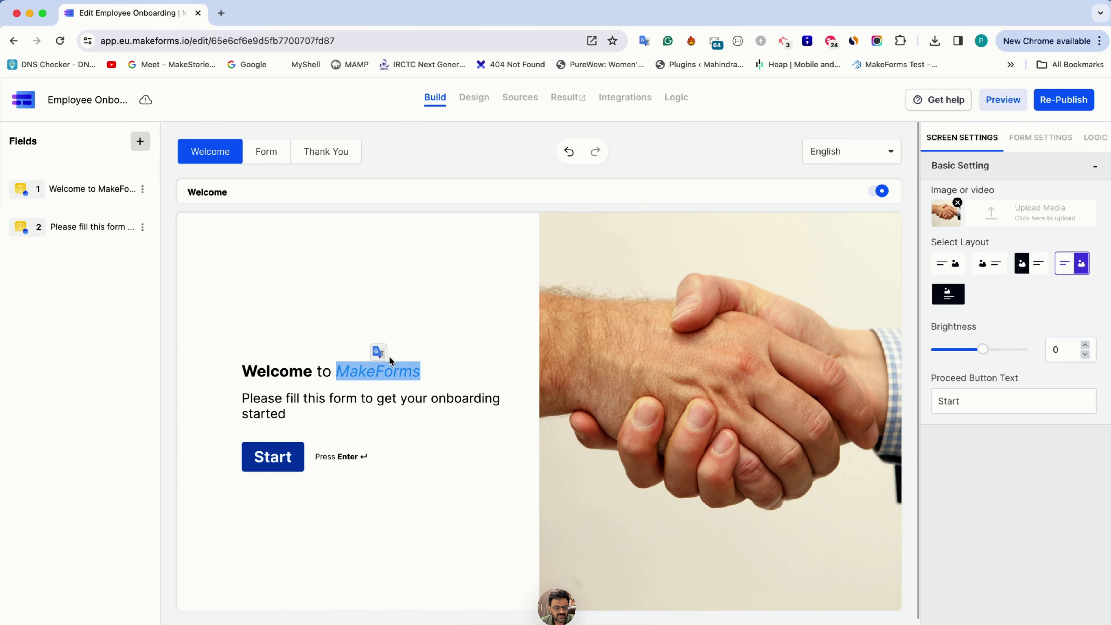
left_click(332, 377)
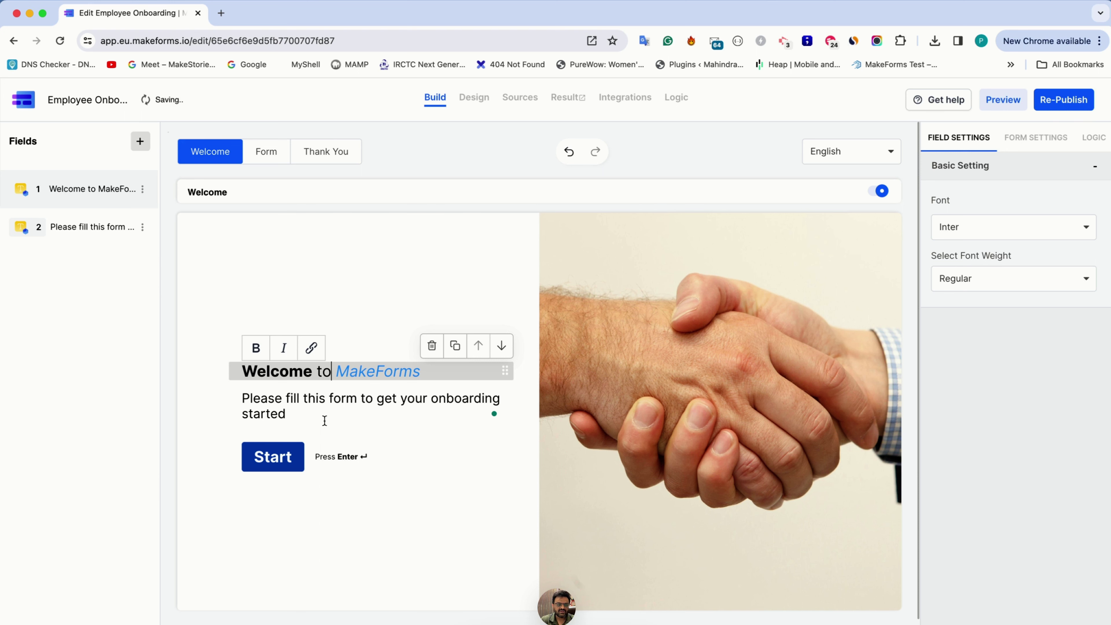
Try a Video field on the Welcome screen, then delete it.
left_click(140, 142)
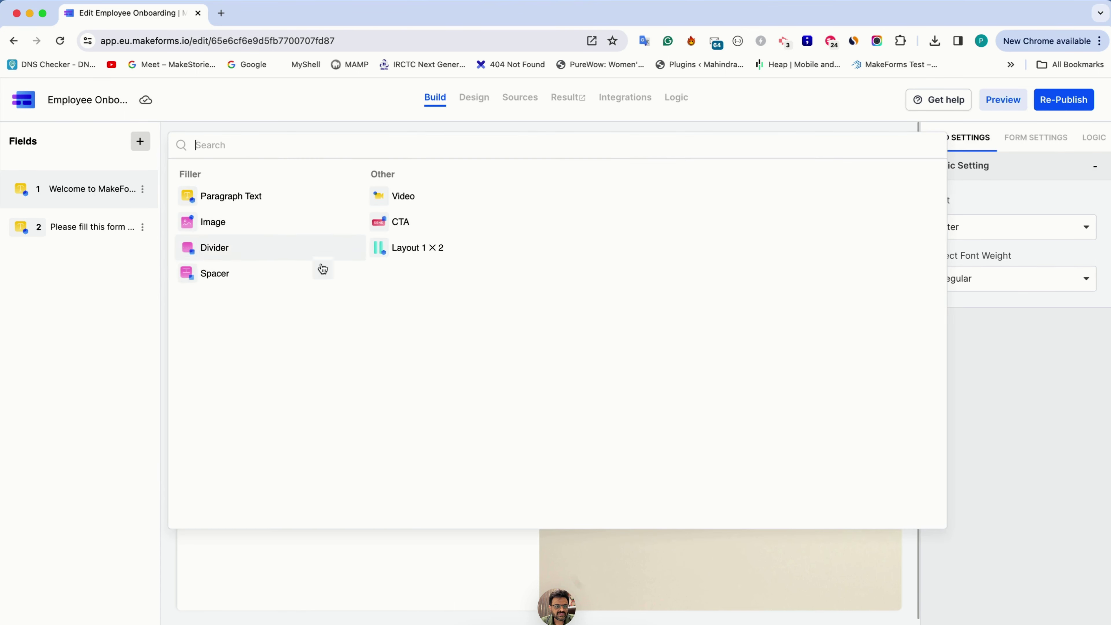
left_click(395, 197)
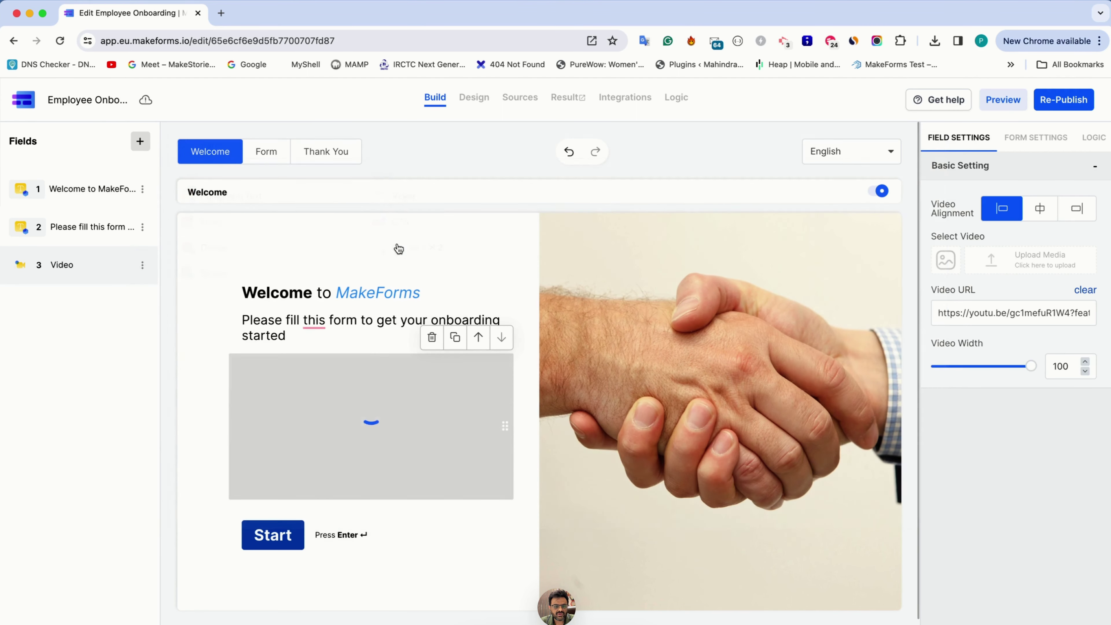
left_click(431, 338)
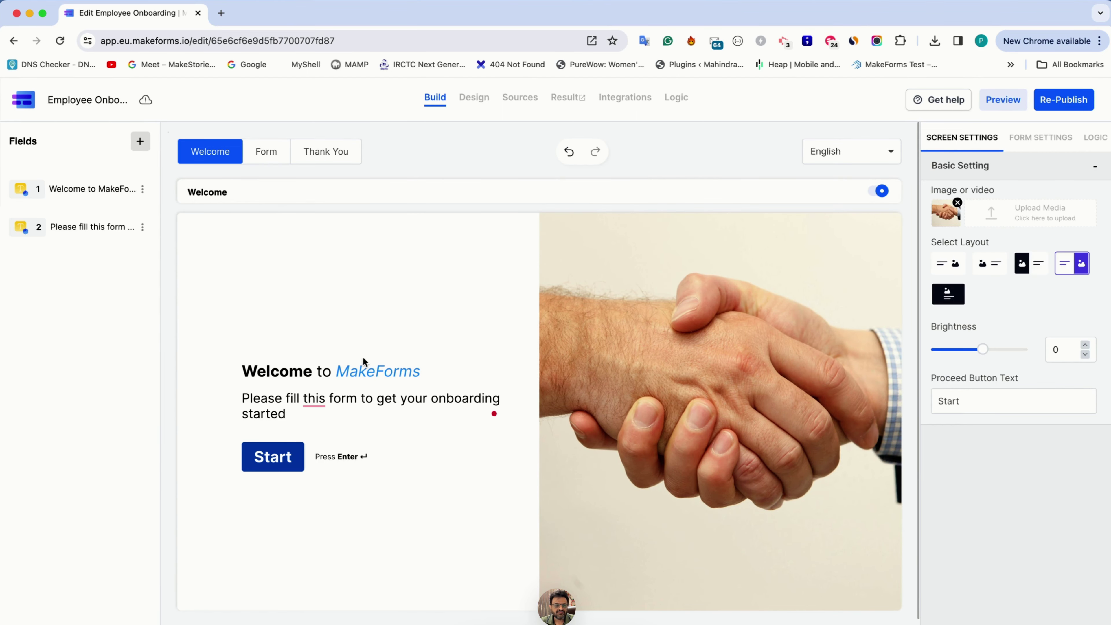
Set the form's Name question to "Please help us with your name" and split its answer into separate name fields.
left_click(259, 157)
left_click(78, 230)
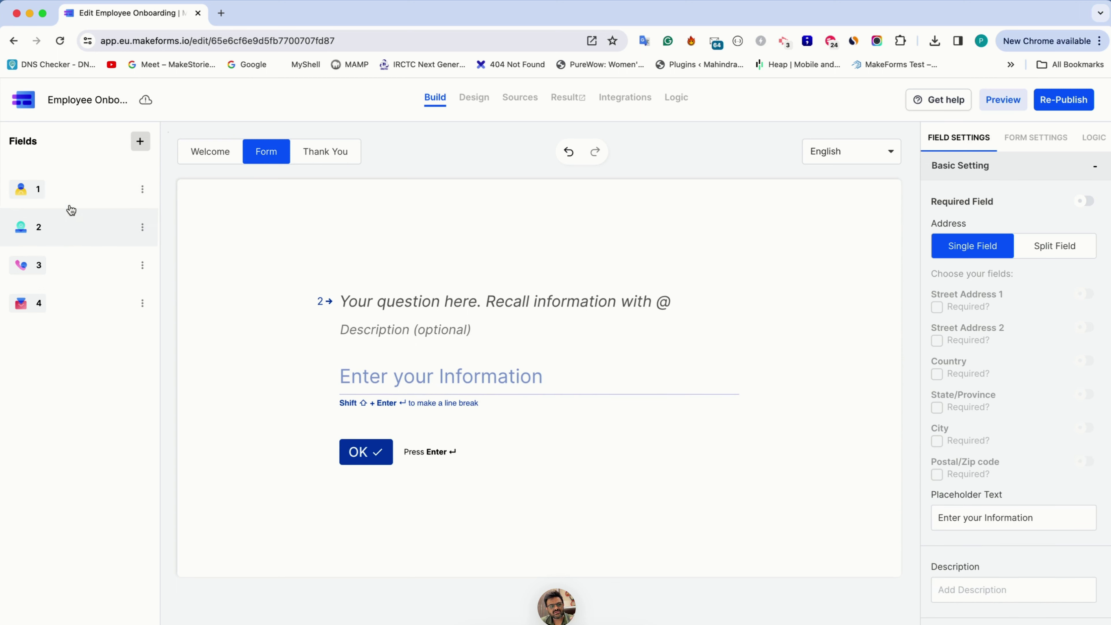
left_click(66, 193)
left_click(379, 307)
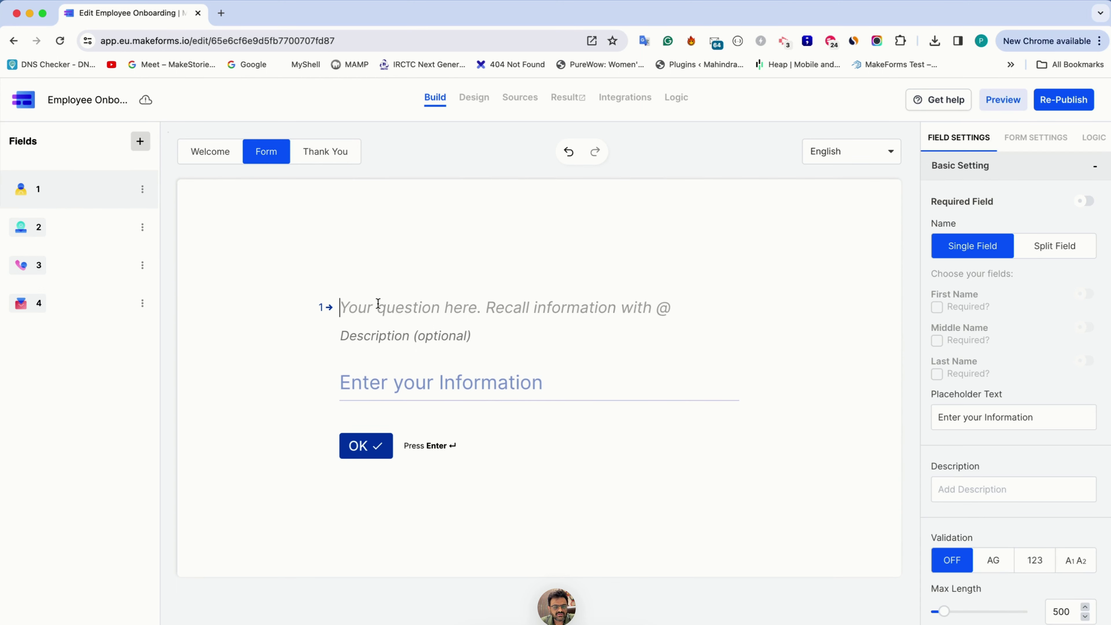
type("Please he")
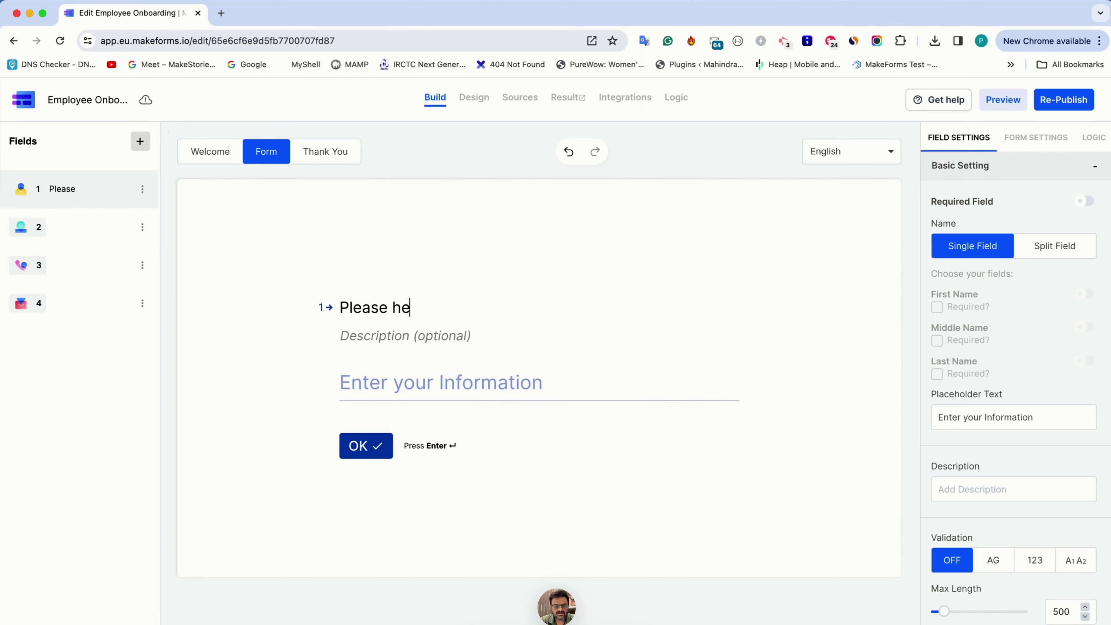
type("lp us with your name")
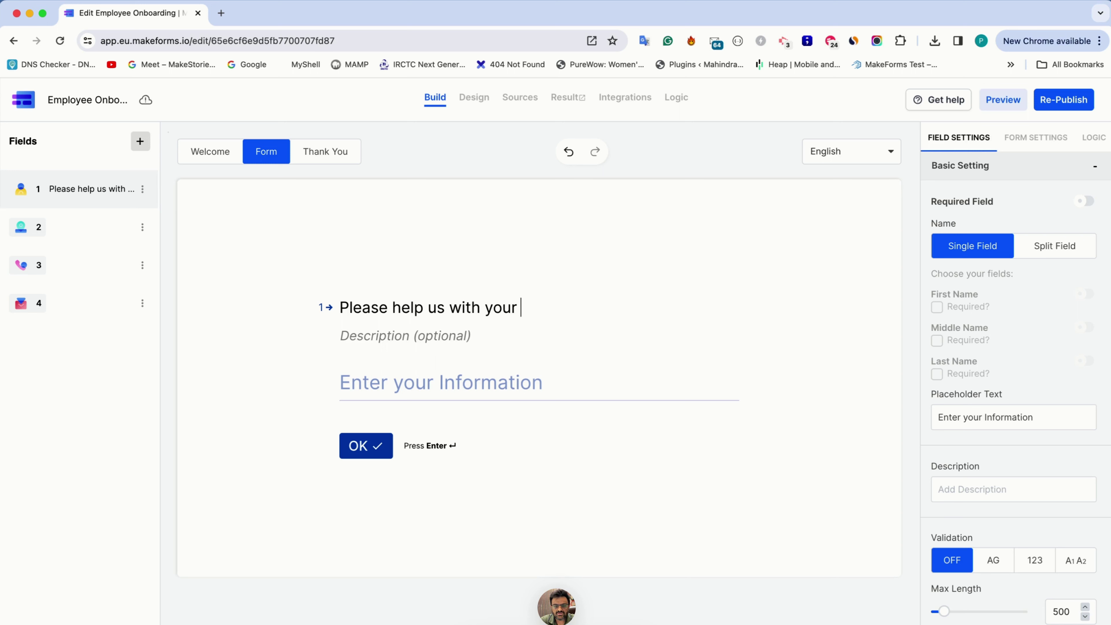
left_click(1038, 250)
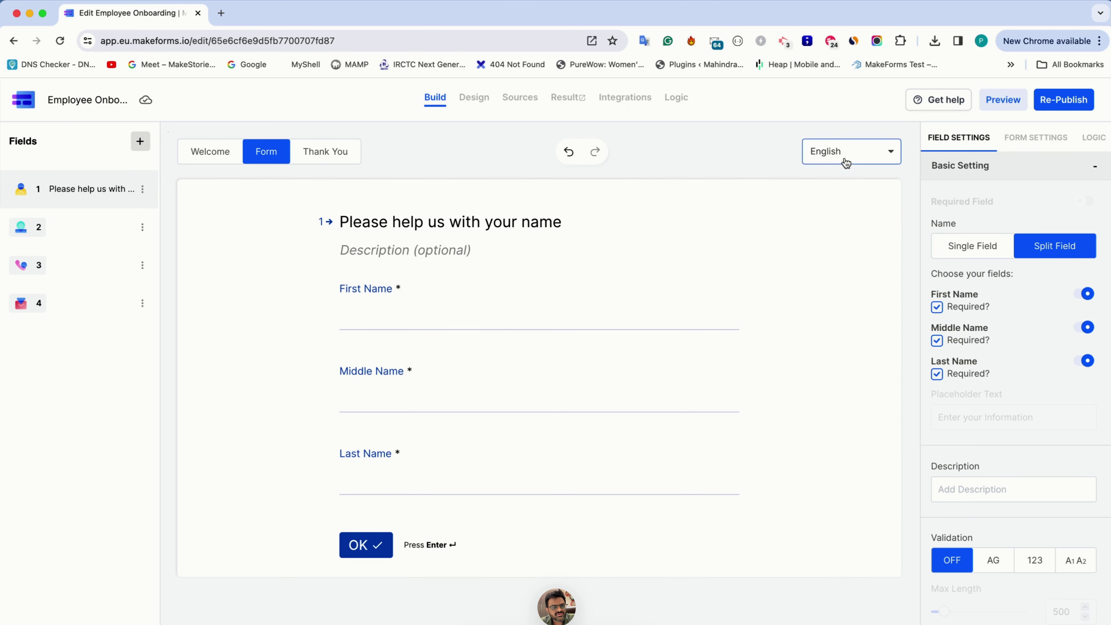
Add three more thank-you pages beside the default one and view the form's logic settings.
left_click(336, 162)
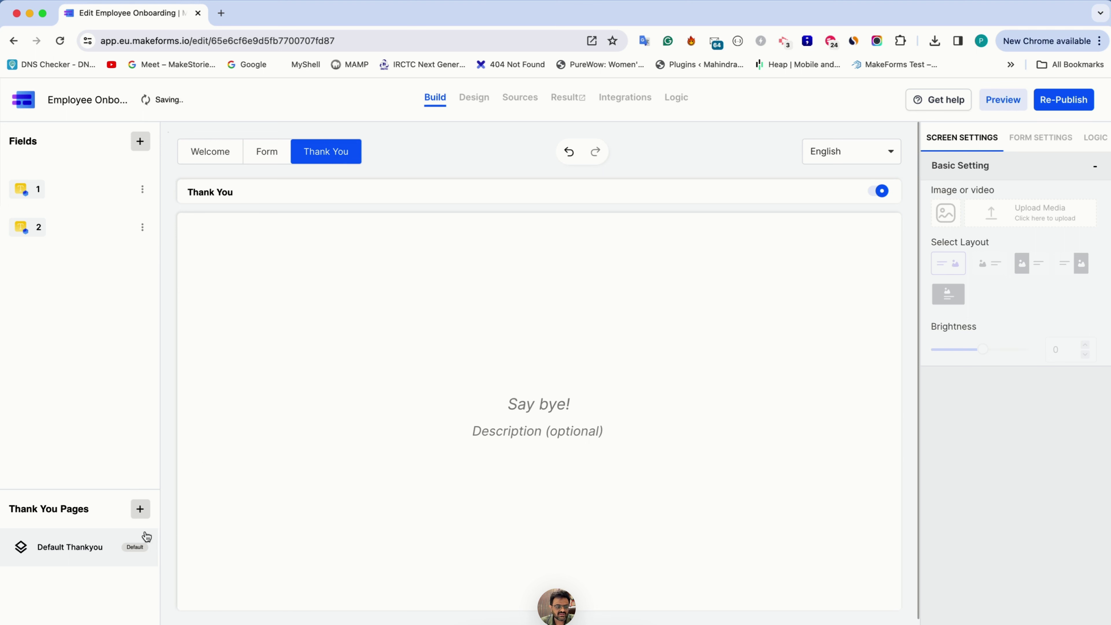
double_click(80, 549)
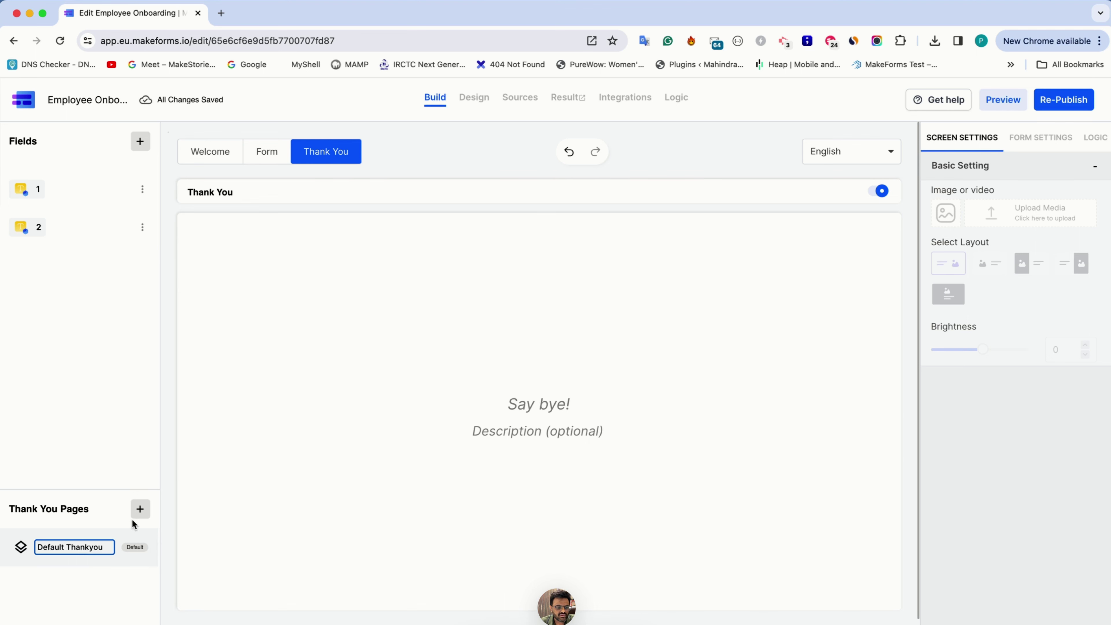
left_click(140, 509)
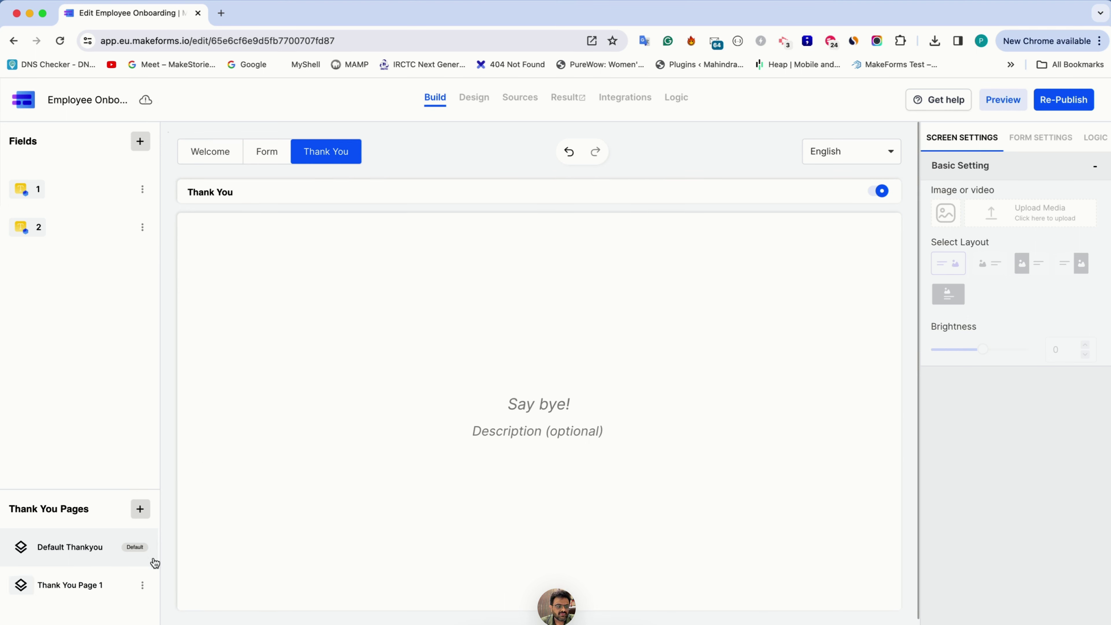
left_click(140, 509)
left_click(139, 510)
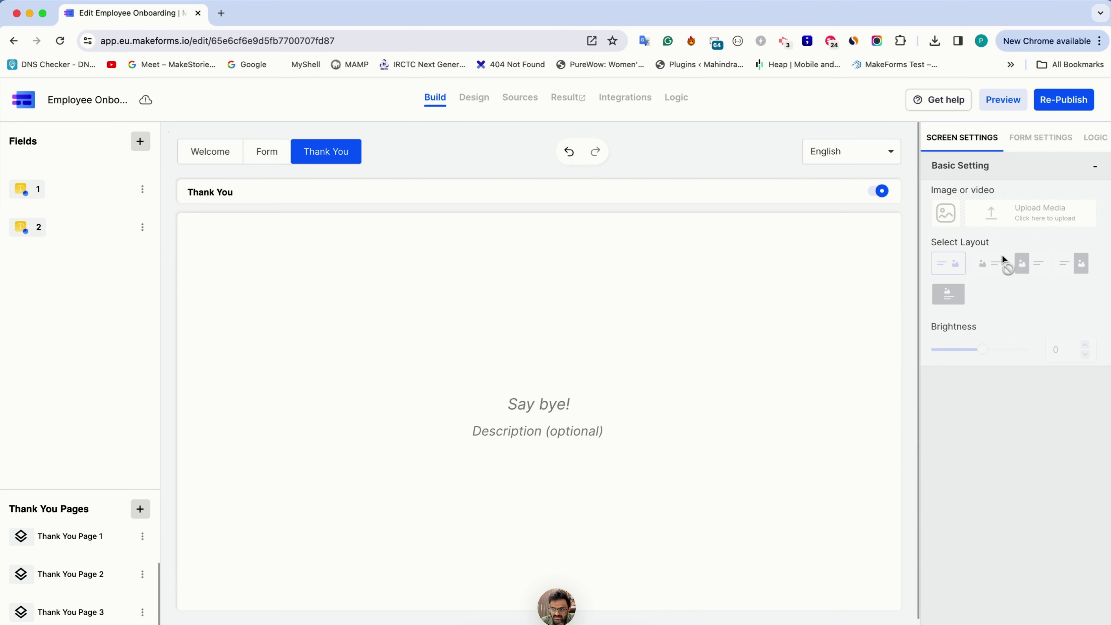
left_click(1092, 149)
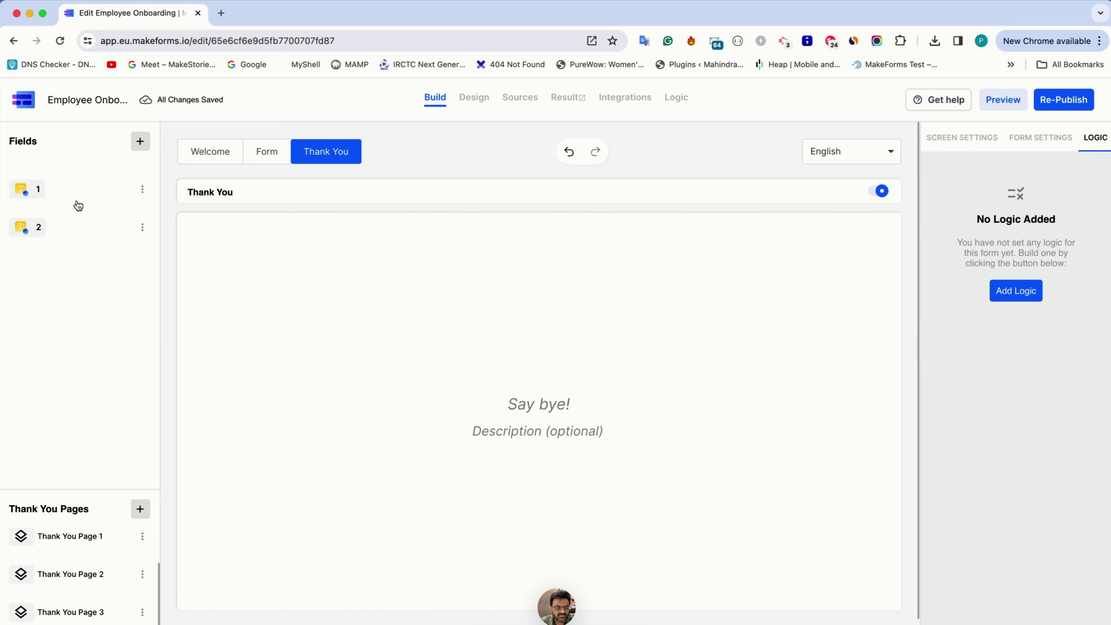
Add a Single Choice field after the name question with the question text "What is your skill set".
left_click(278, 157)
left_click(139, 142)
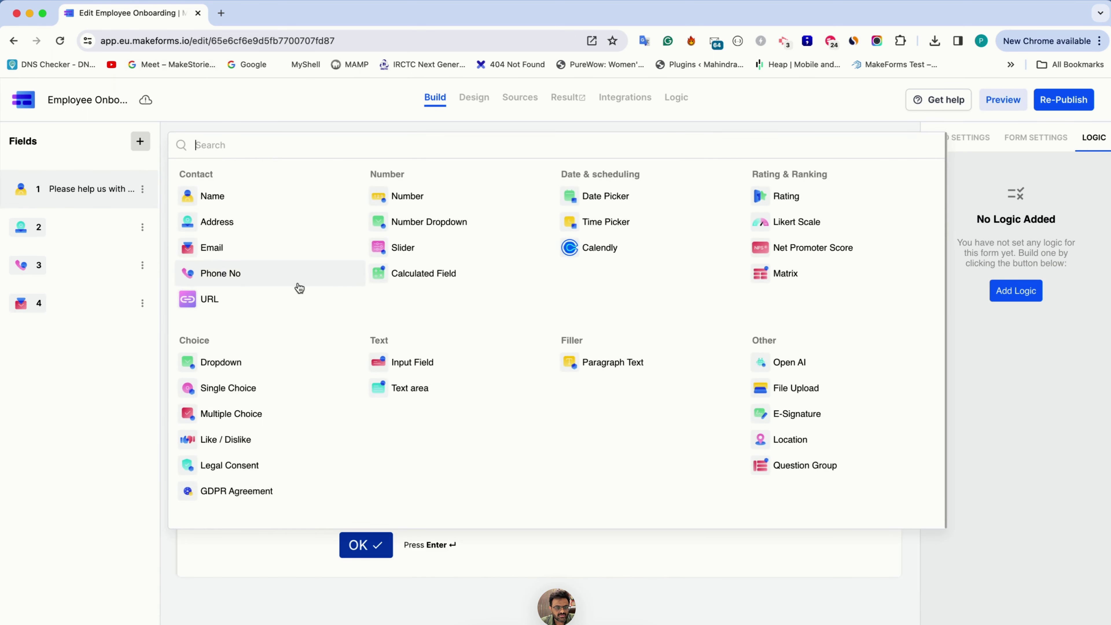
left_click(215, 390)
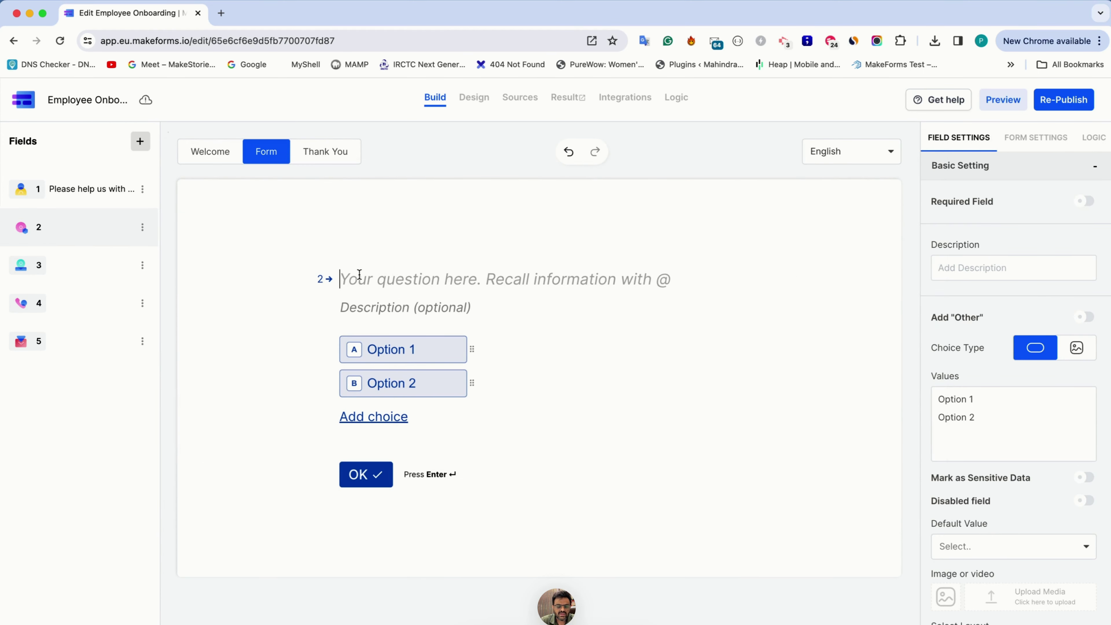
type("What is your ")
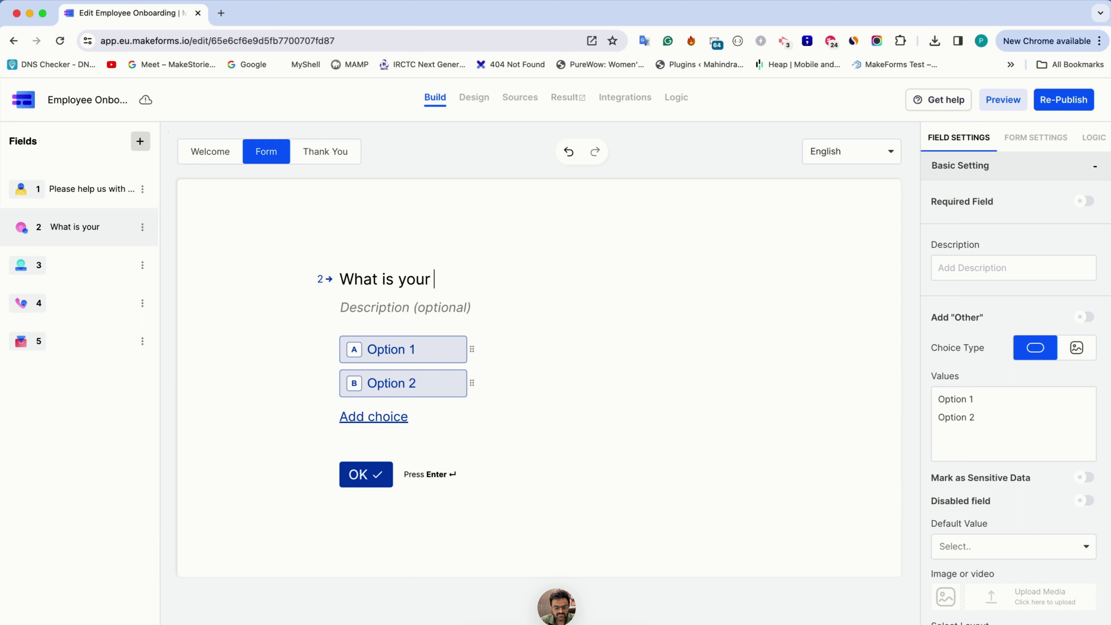
type("skill set")
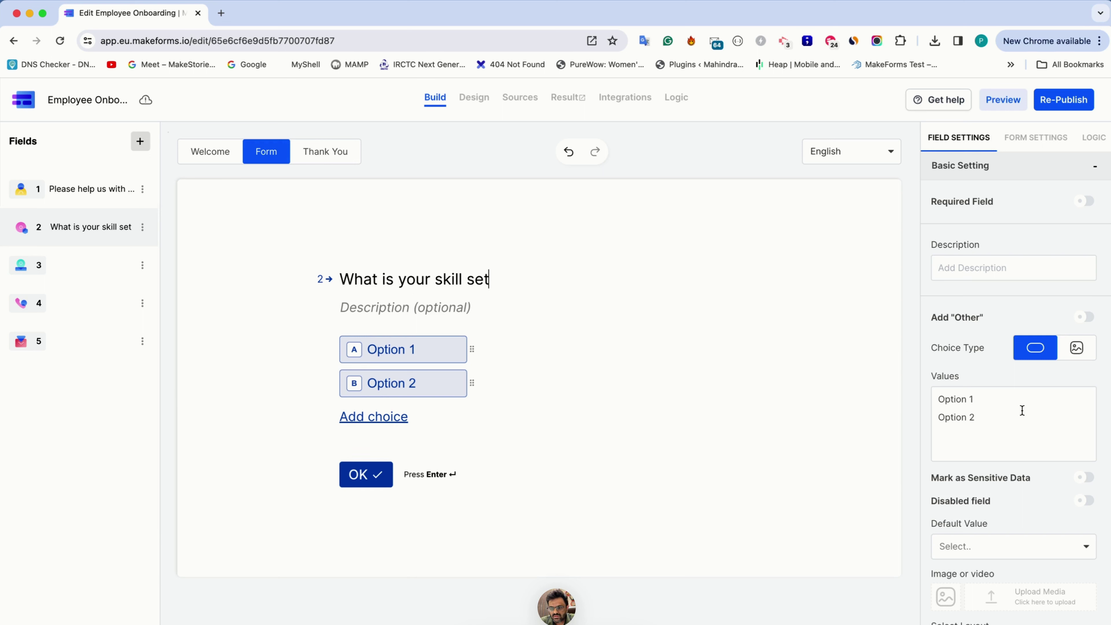
Replace the skill set question's choices with "Designer" and "Programmer".
left_click_drag(1023, 414, 878, 377)
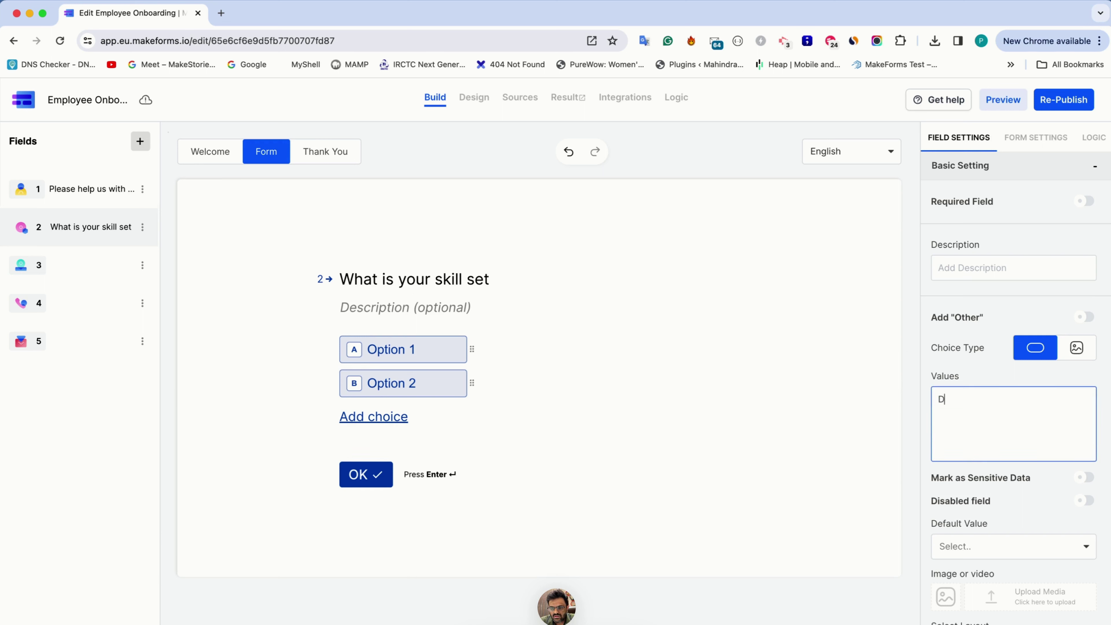
type("Designer")
key("Return")
type("Programmer")
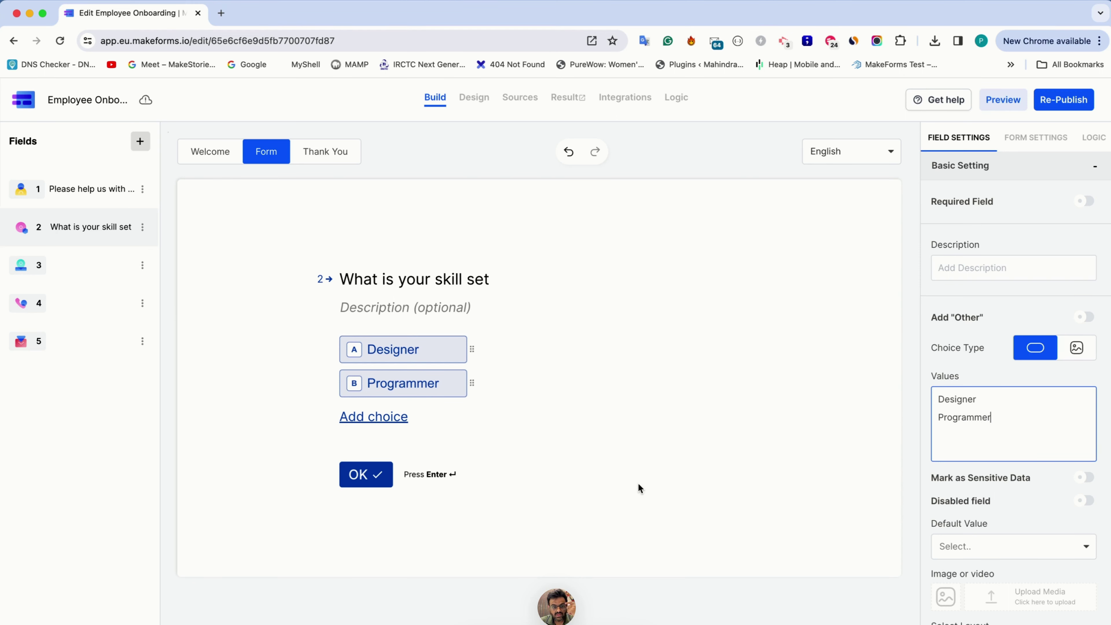
Delete Thank You Page 1 and Thank You Page 2.
left_click(336, 153)
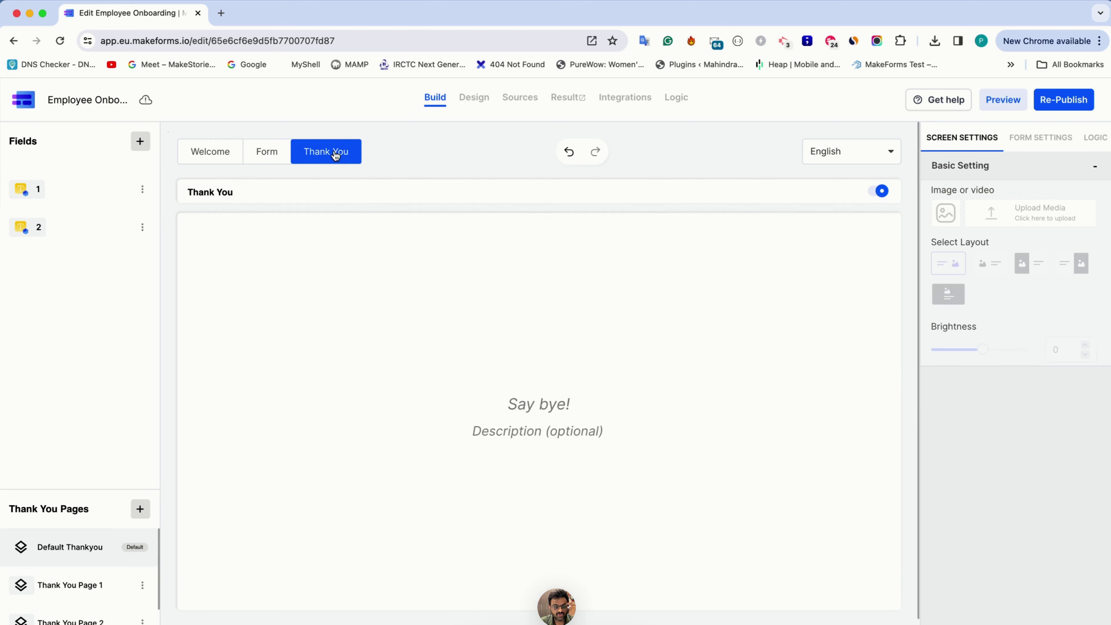
left_click(142, 585)
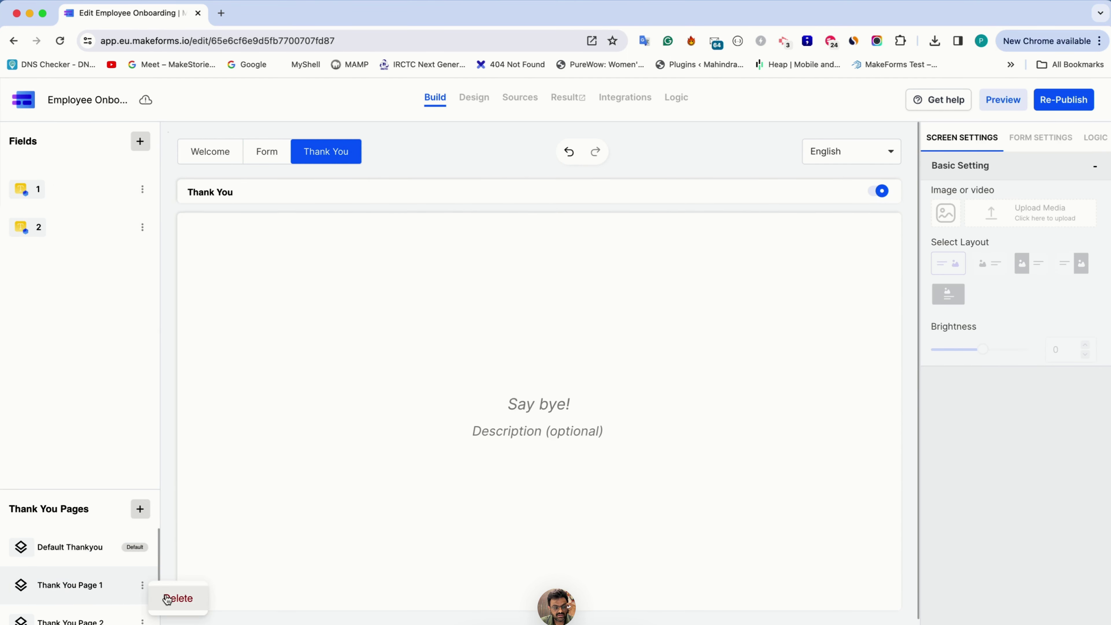
left_click(168, 598)
left_click(142, 585)
left_click(168, 598)
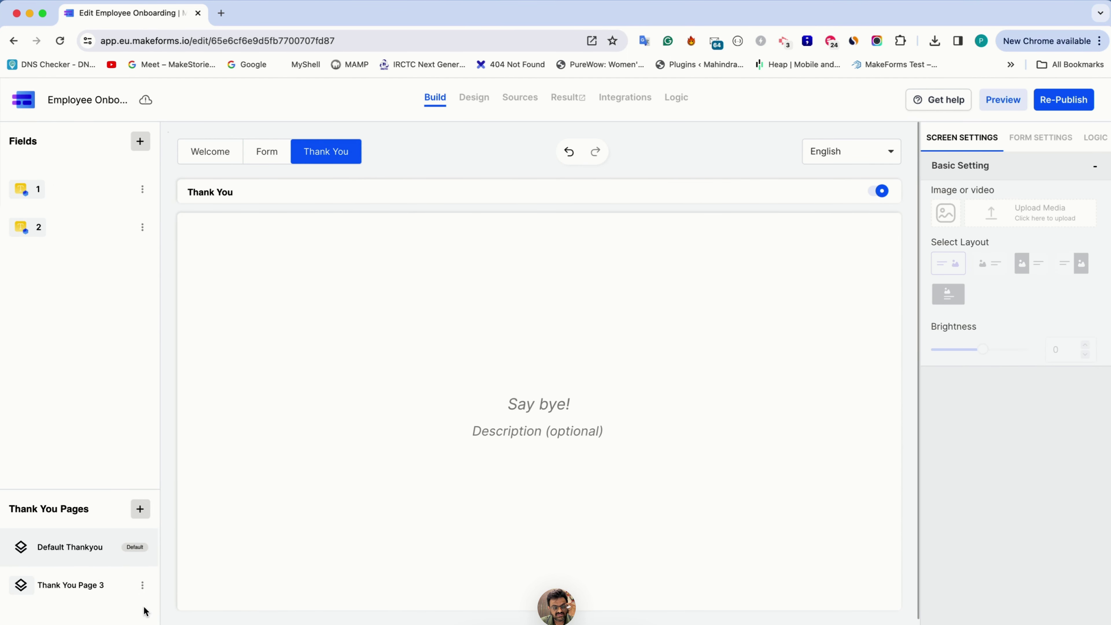
Enter "Designer" as the title on the default thank-you page.
double_click(101, 587)
left_click(86, 547)
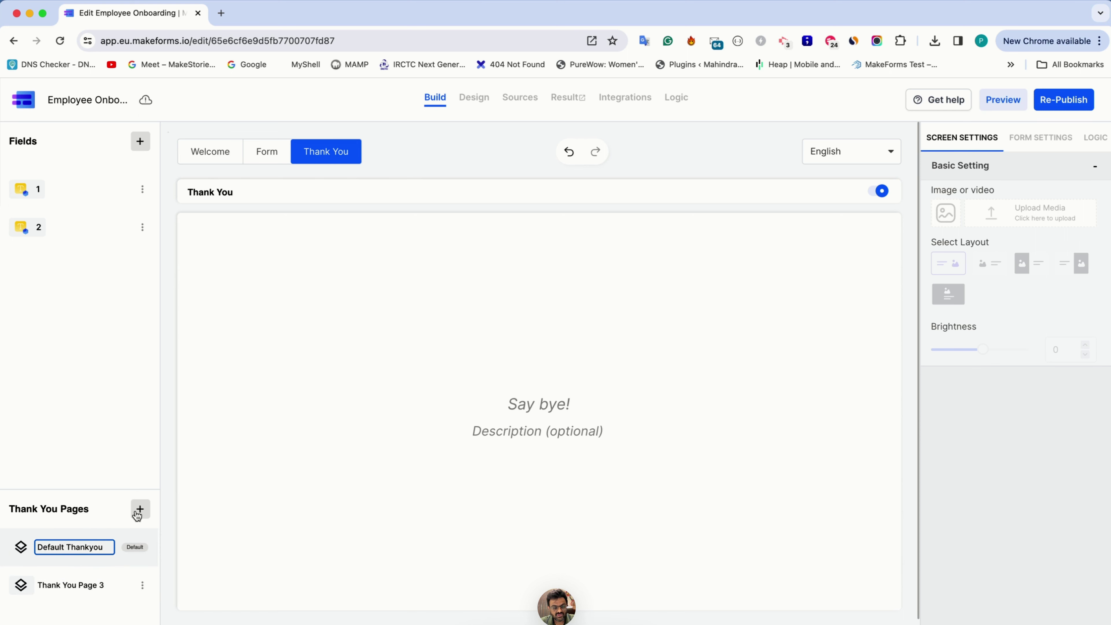
left_click(517, 410)
type("Designer")
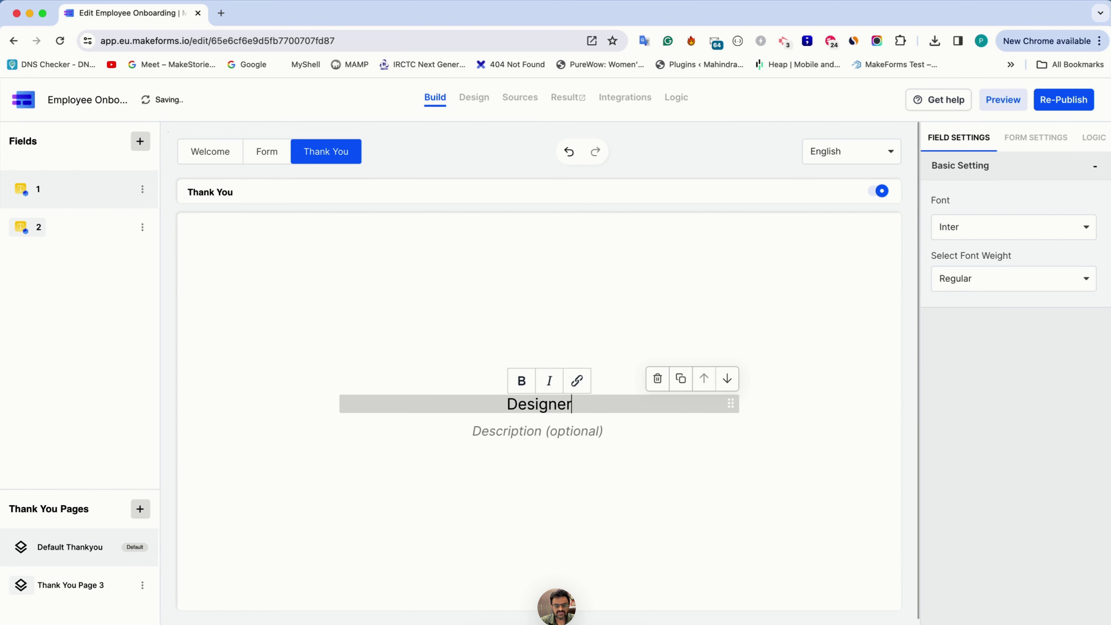
Rename the default thank-you page as "Designer".
left_click(119, 586)
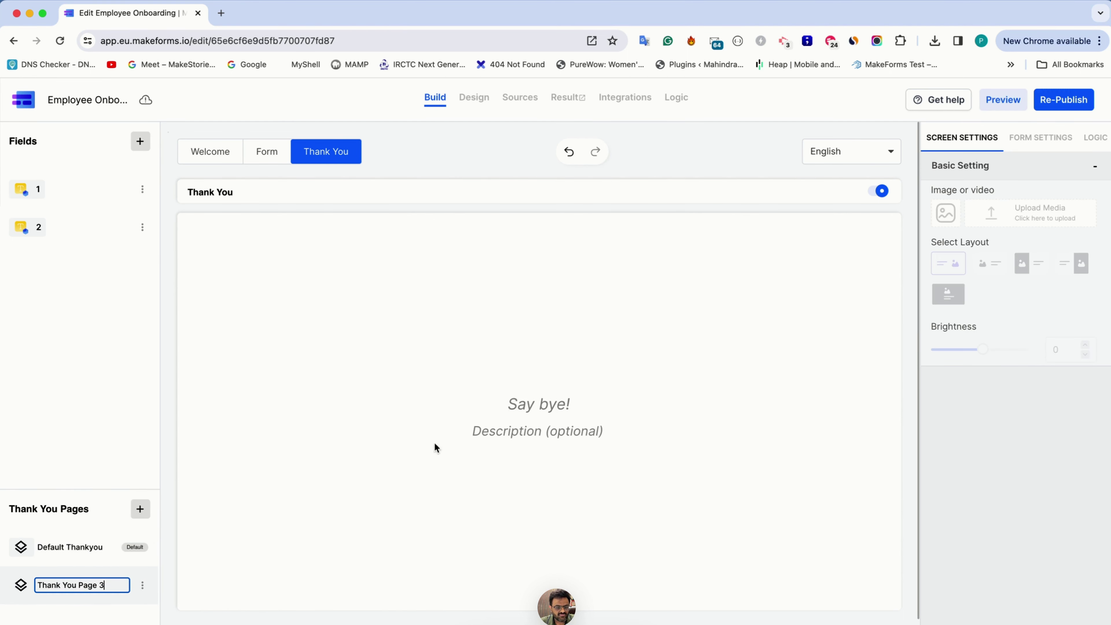
left_click(61, 547)
left_click_drag(104, 548, 36, 547)
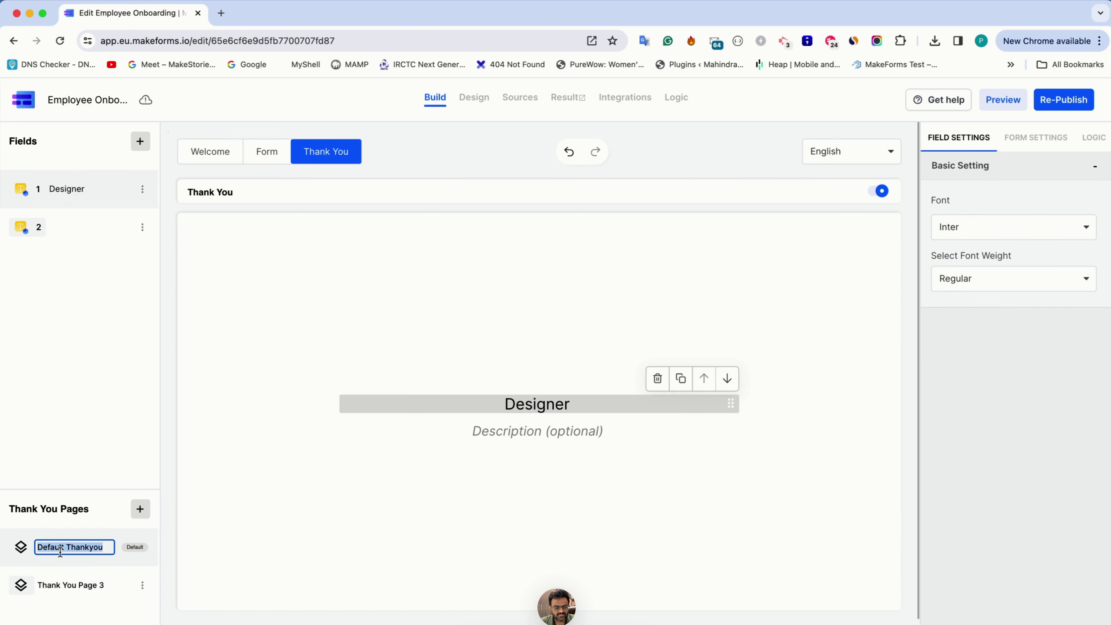
type("Designer")
Rename Thank You Page 3 as "Programmer" and enter "Programmer" as the title on that page.
double_click(65, 585)
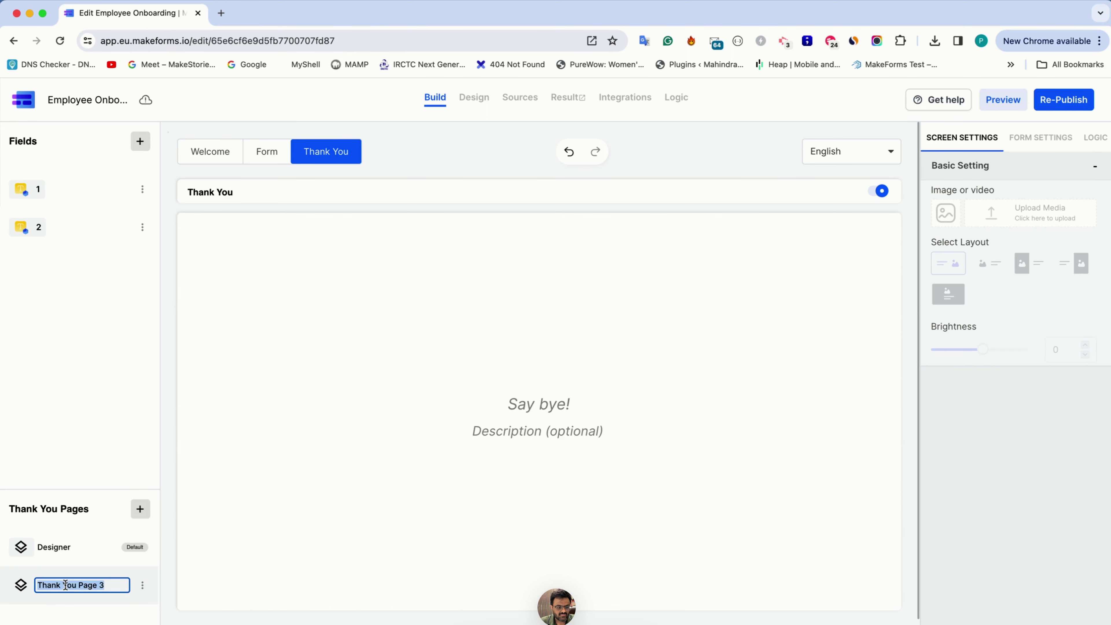
key("BackSpace")
type("Program")
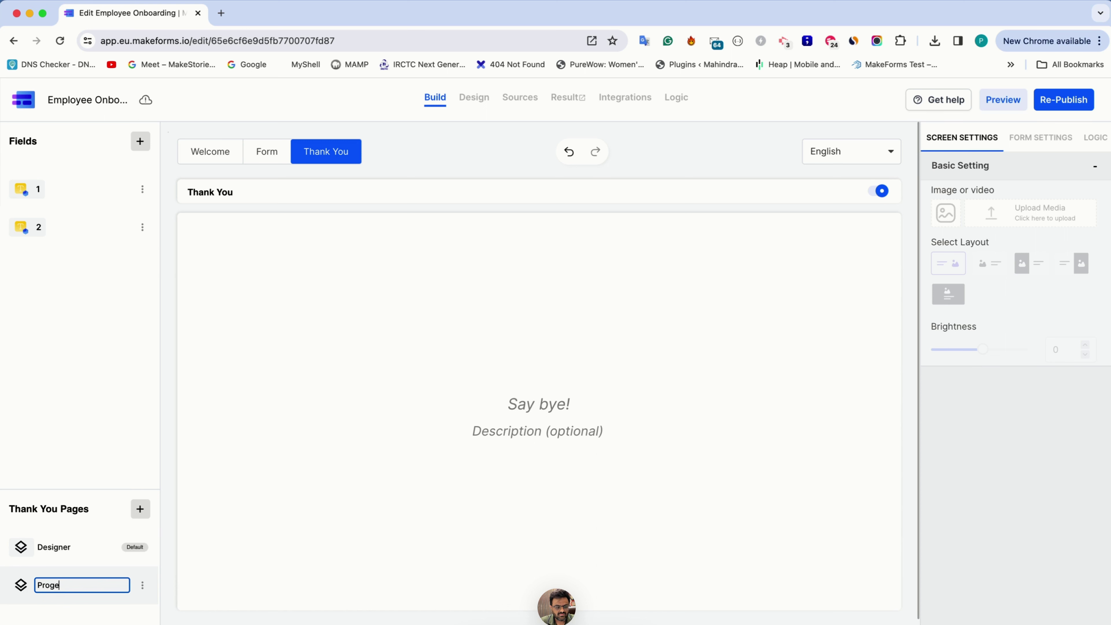
type("mer")
key("Return")
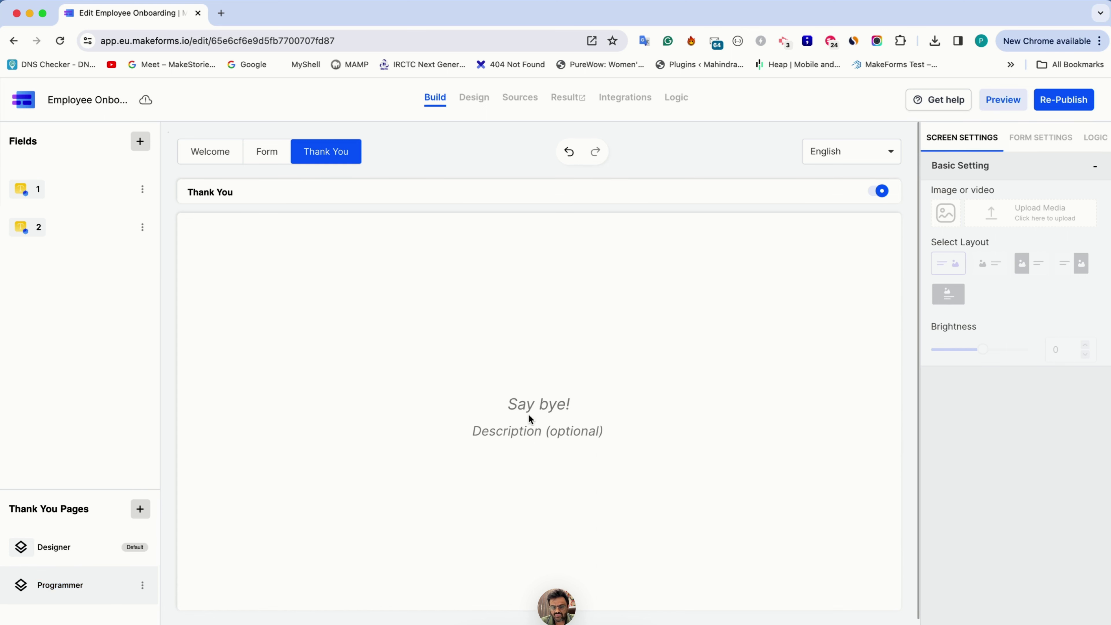
left_click(532, 403)
type("Programmer")
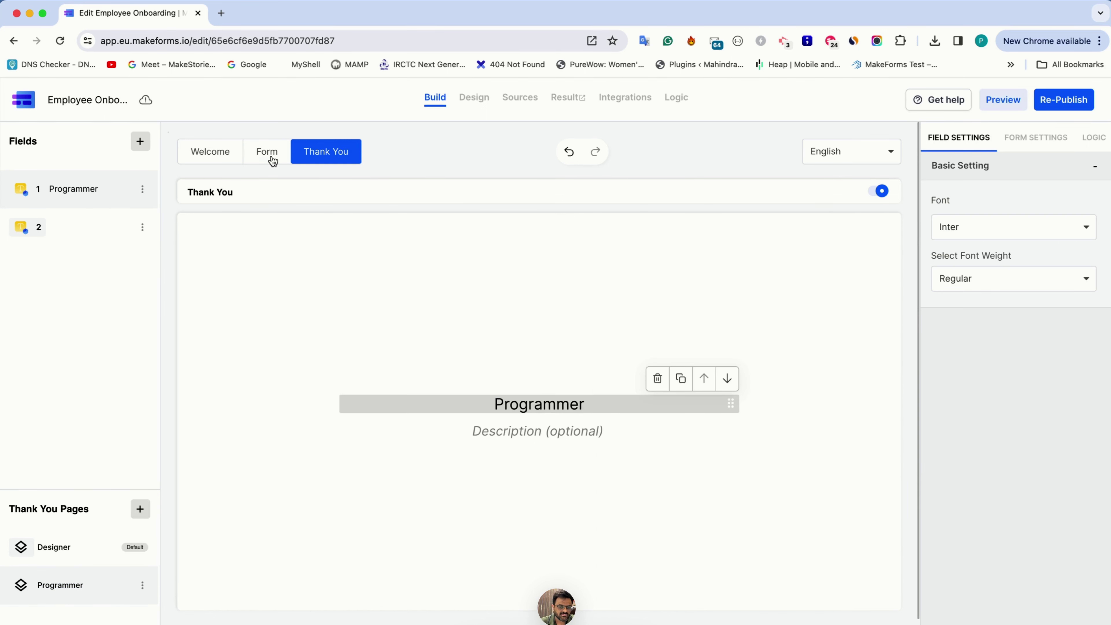
Add a logic rule to the form with the condition that "What is your skill set" contains any of the value "Designer".
left_click(270, 155)
left_click(1094, 137)
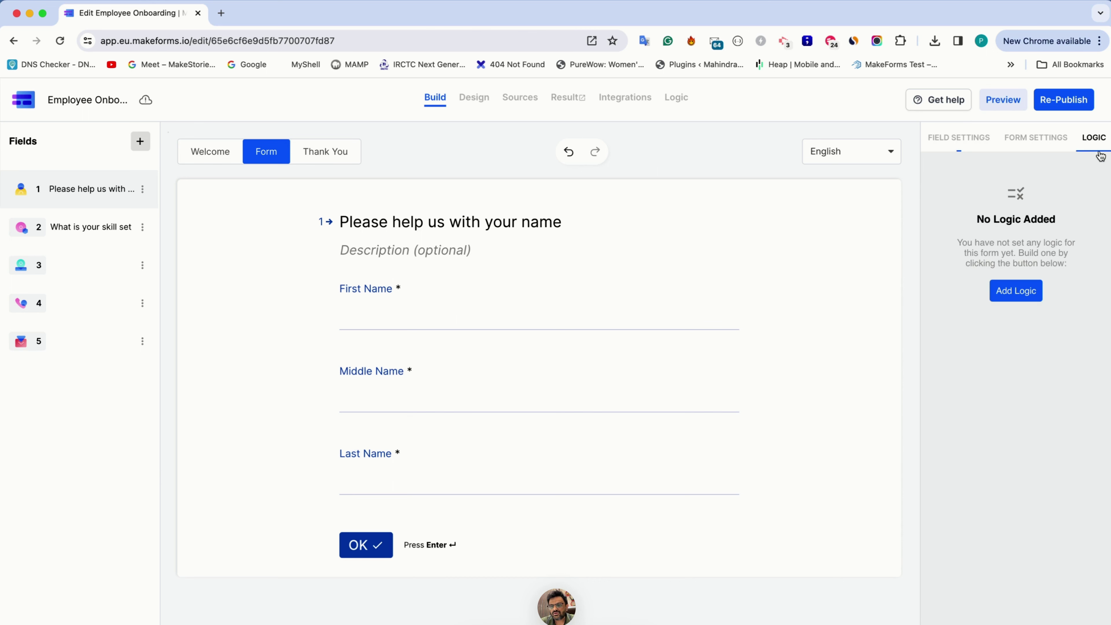
left_click(1014, 290)
left_click(306, 255)
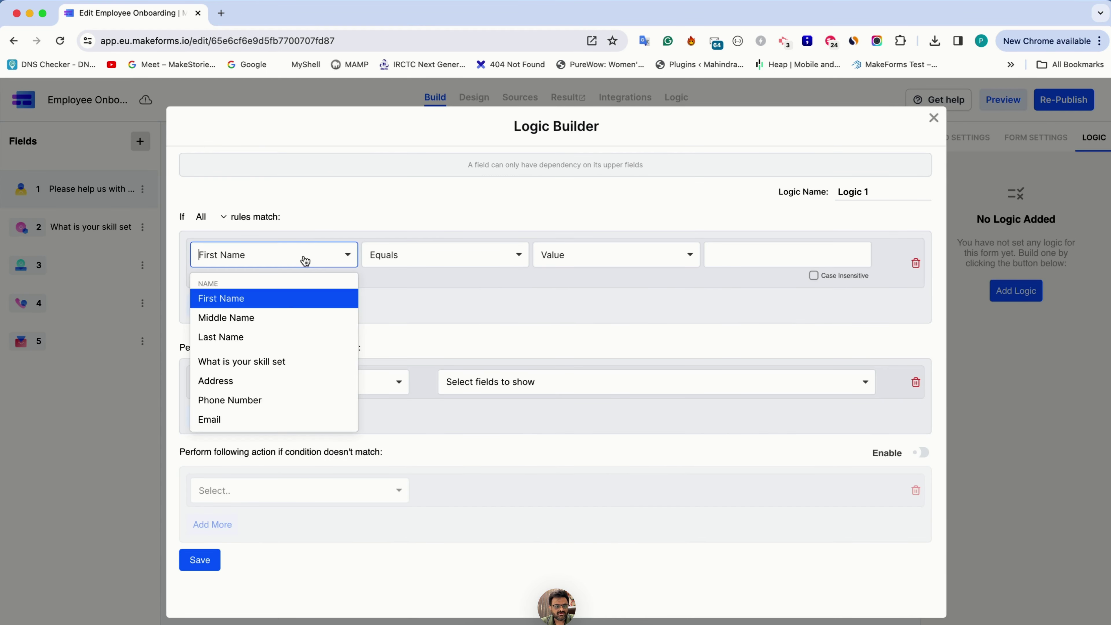
left_click(273, 361)
left_click(735, 254)
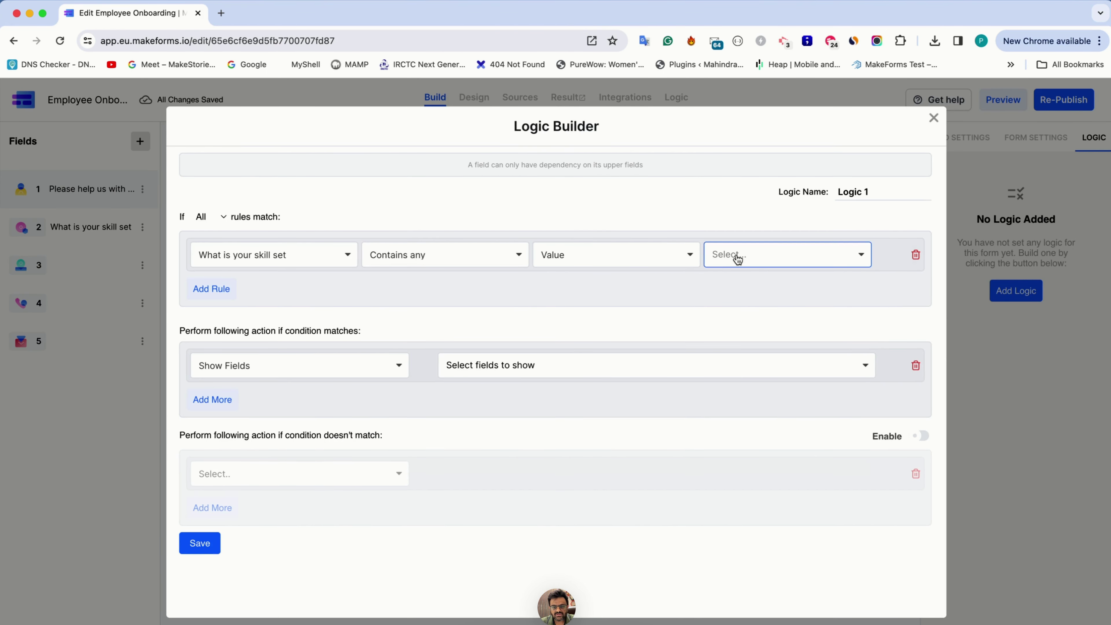
left_click(742, 286)
Set the rule's matching action to "Thank you page to show" with "Default Thank You", and save the logic.
left_click(325, 366)
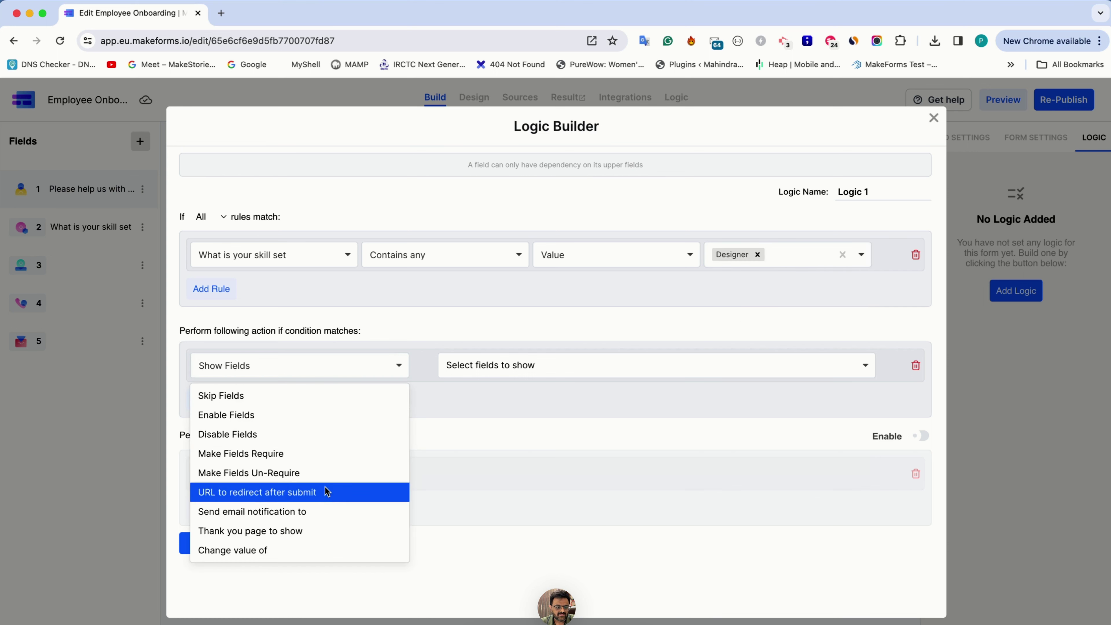
left_click(313, 529)
left_click(466, 363)
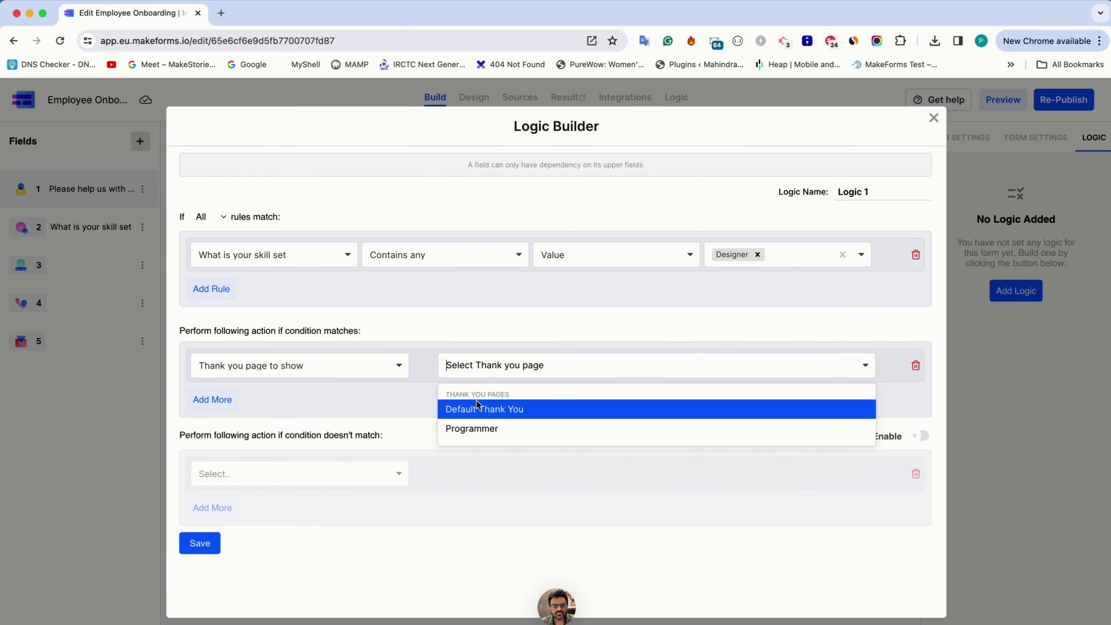
left_click(480, 412)
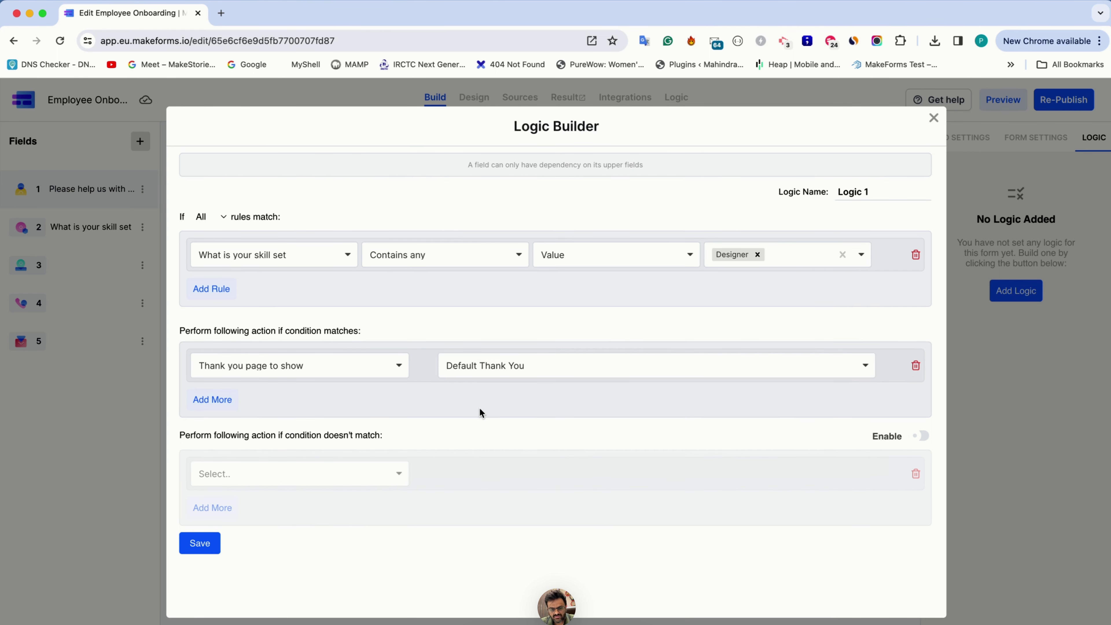
left_click(200, 543)
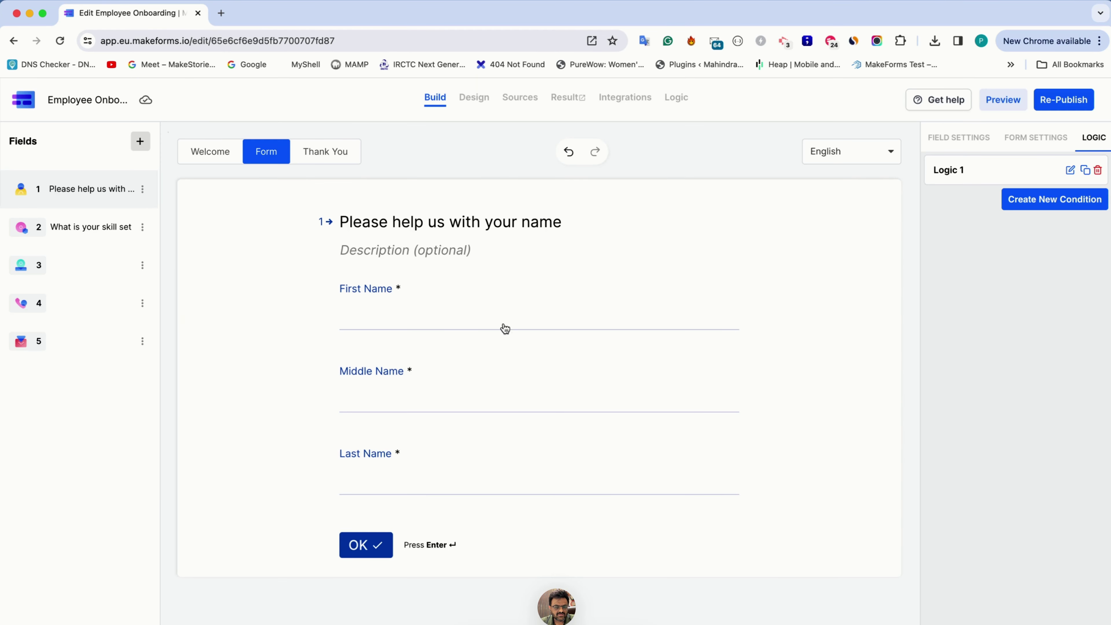
View the default Designer page among the form's thank-you pages.
left_click(321, 159)
double_click(42, 547)
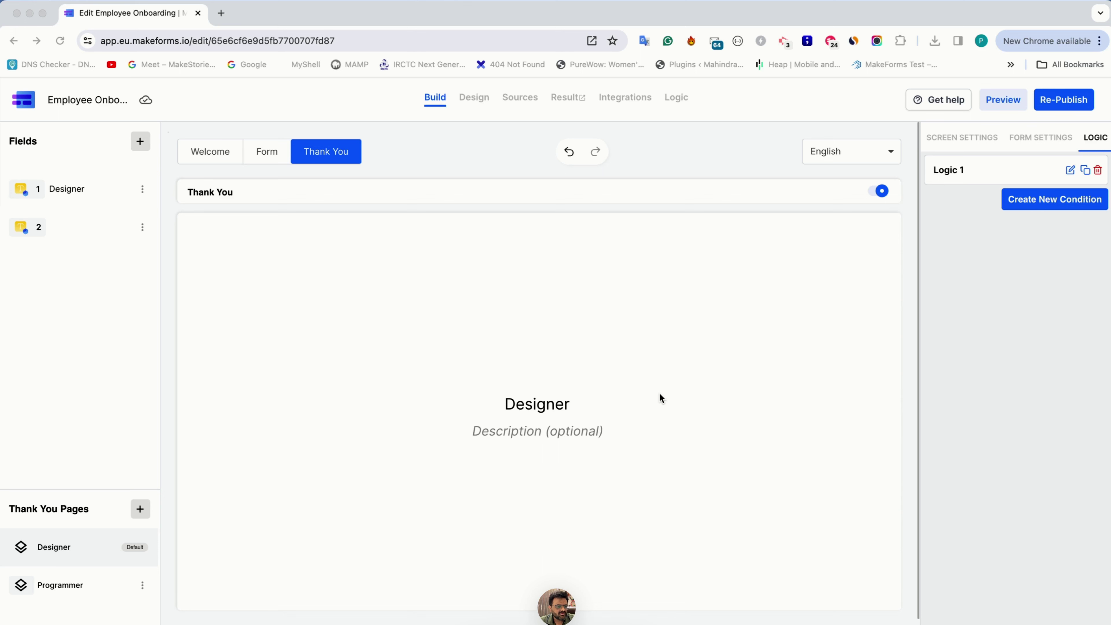
Open the My Forms dashboard in a new browser tab.
left_click(28, 104)
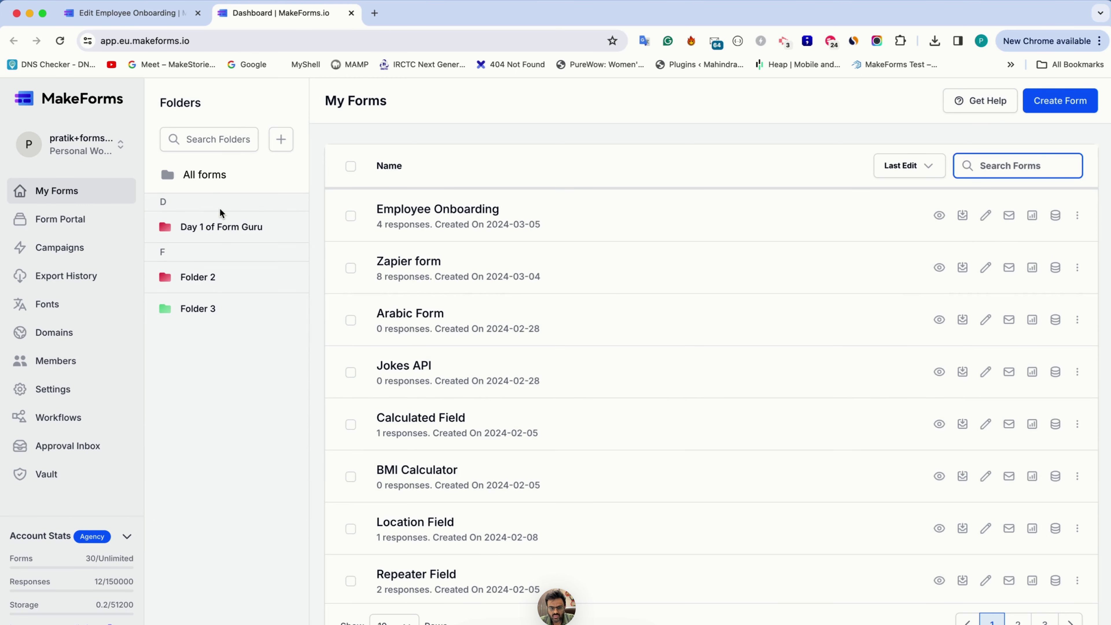
left_click(1070, 111)
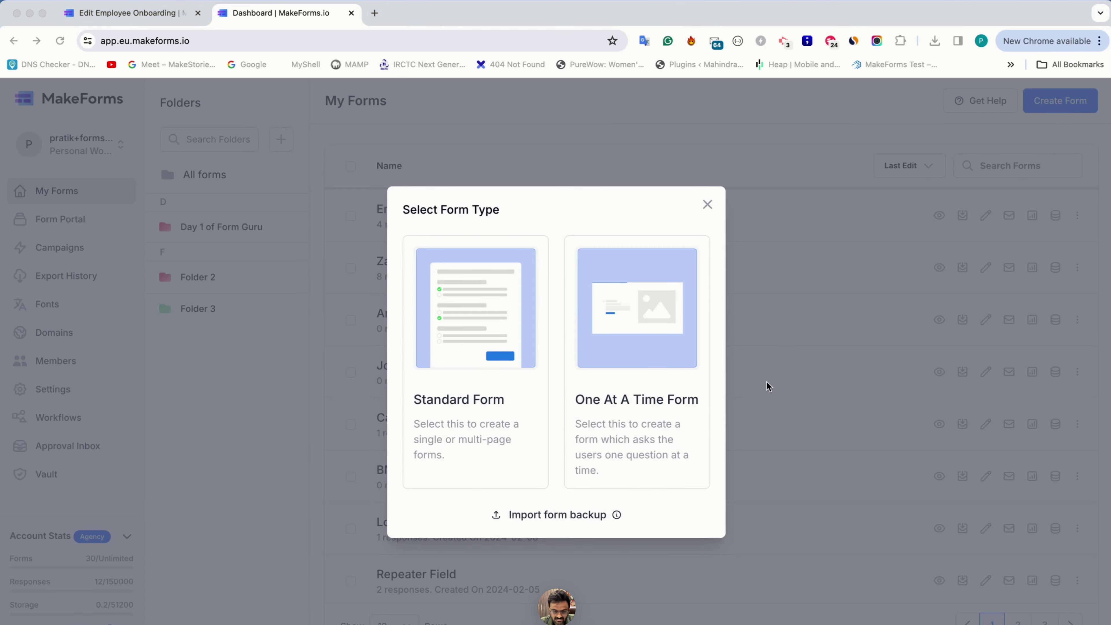
left_click(804, 169)
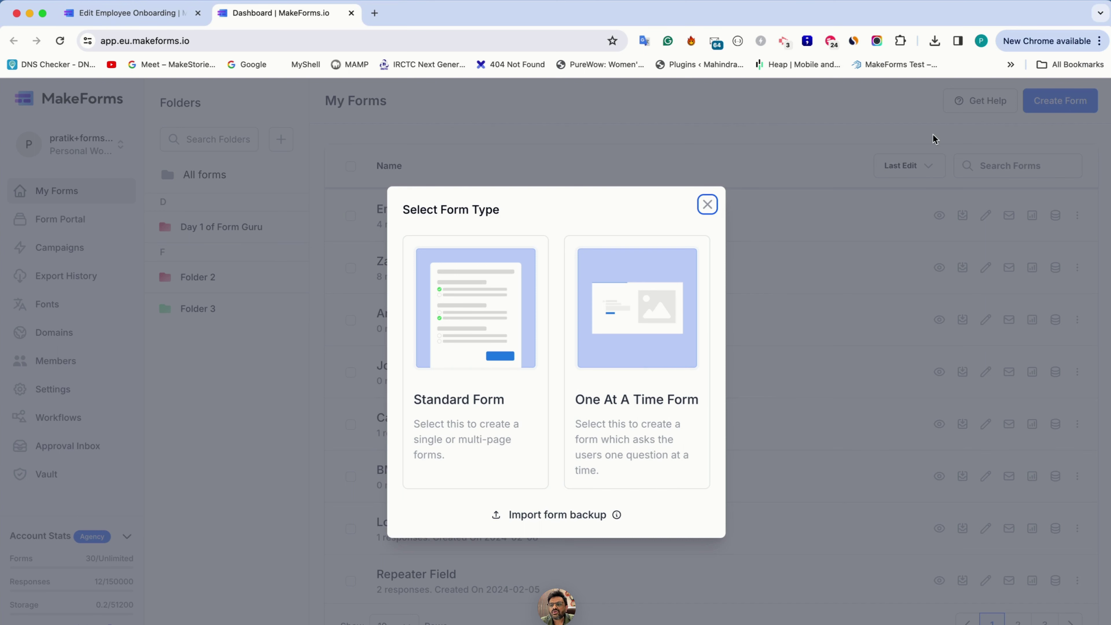
left_click(1002, 120)
Create a One At A Time form from scratch named "One at a time Form", with no folder and English as its language.
left_click(1052, 109)
left_click(666, 367)
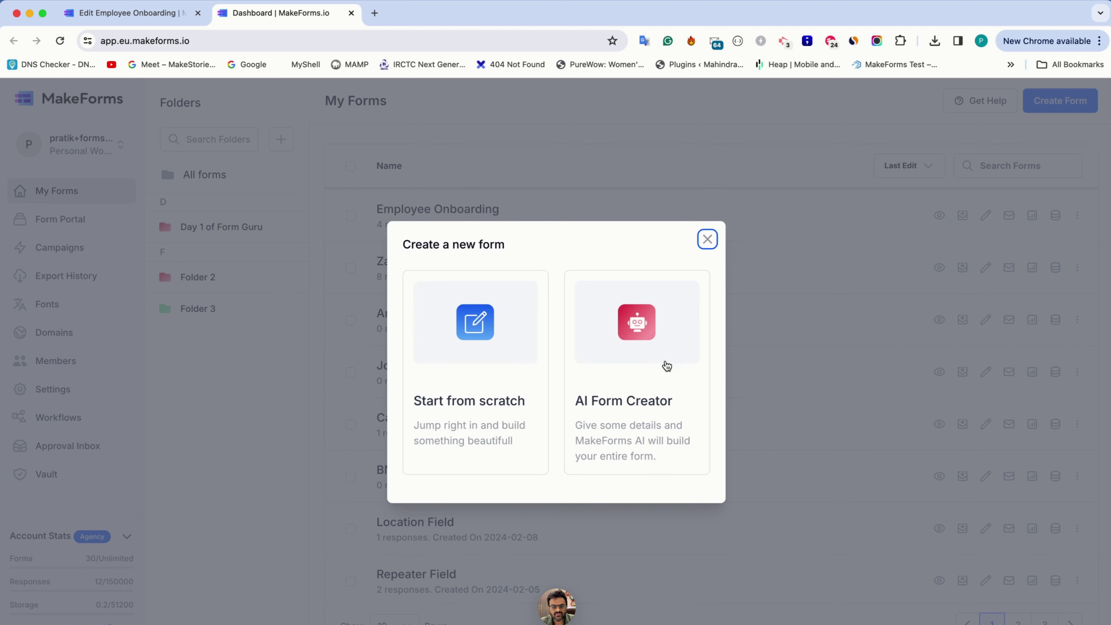
left_click(493, 380)
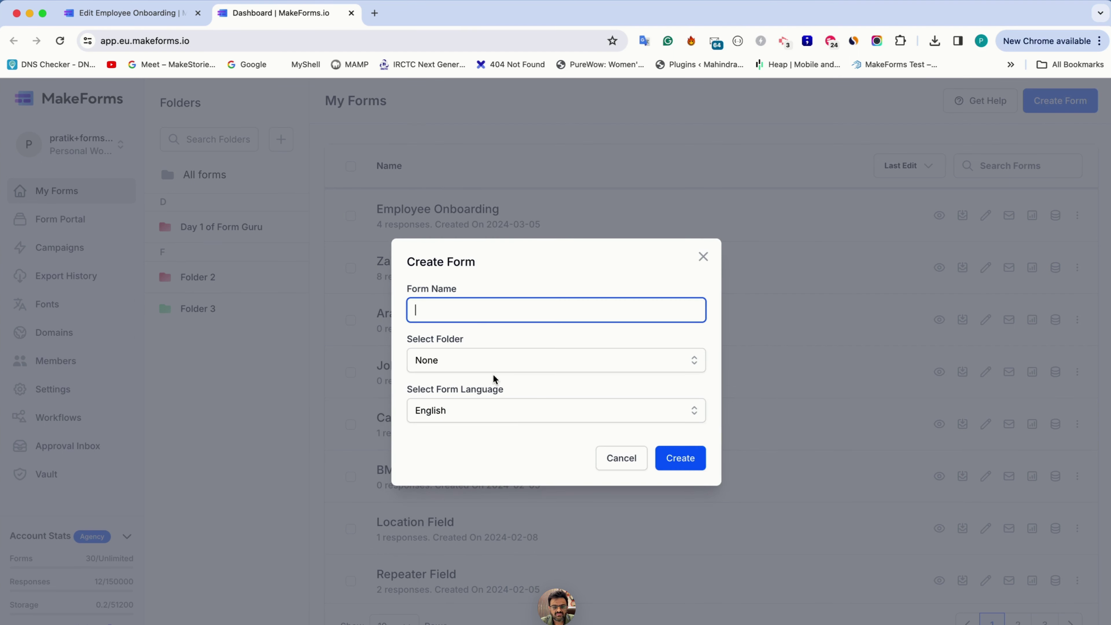
left_click(472, 305)
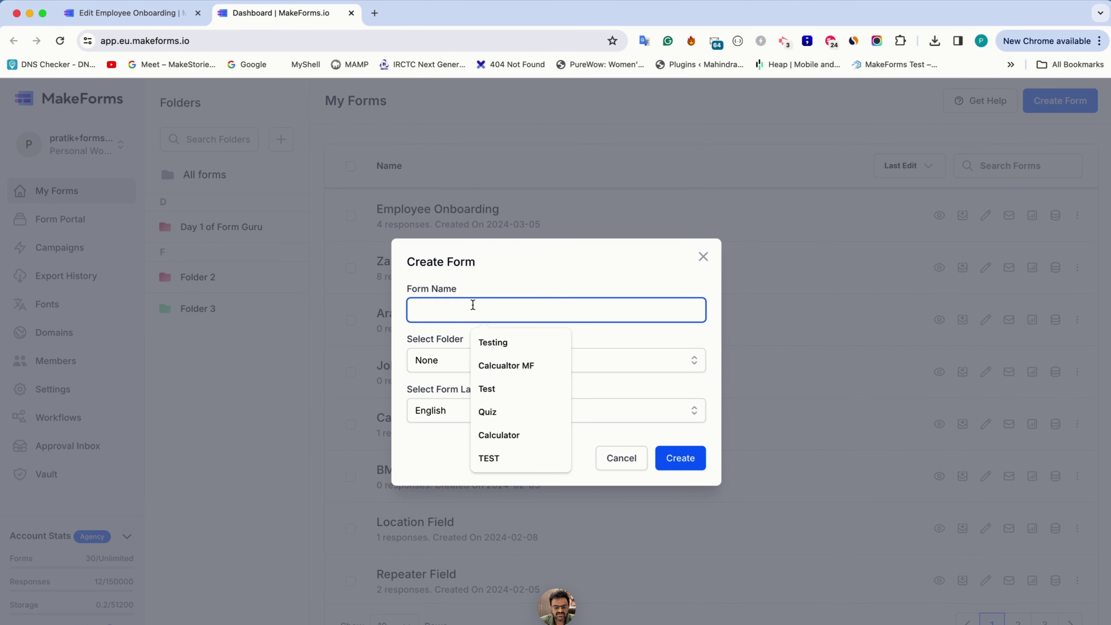
type("One at a time Form")
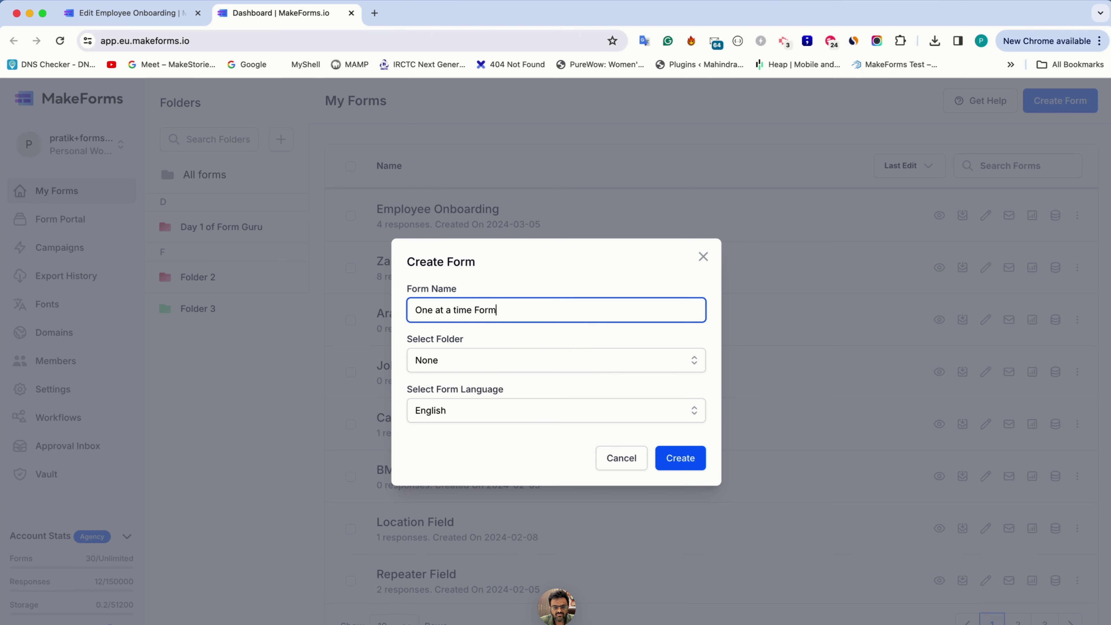
key("Return")
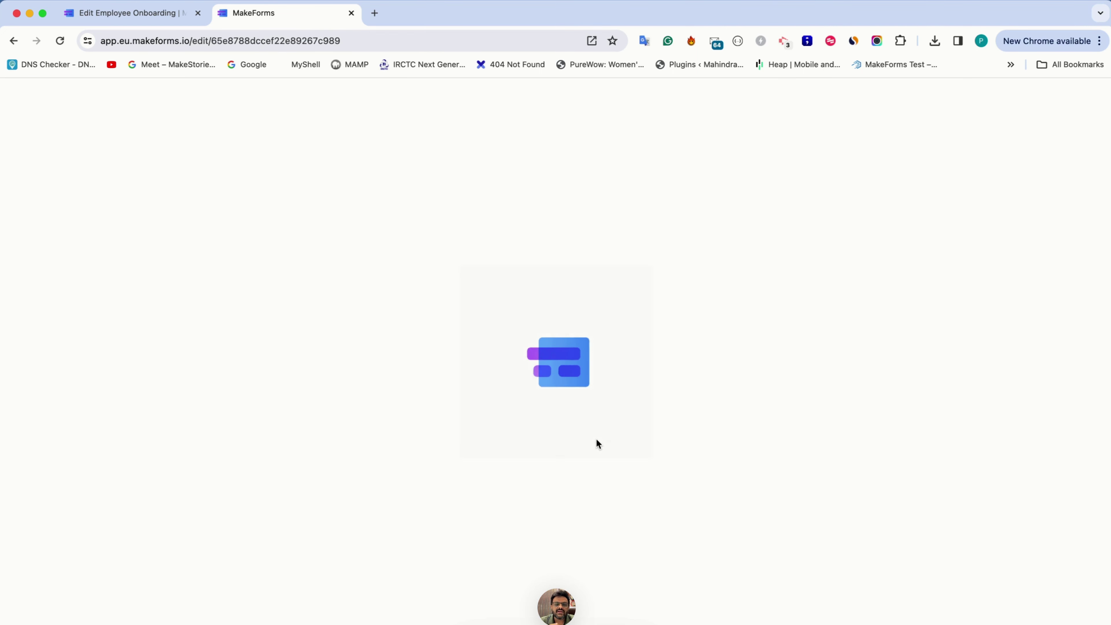